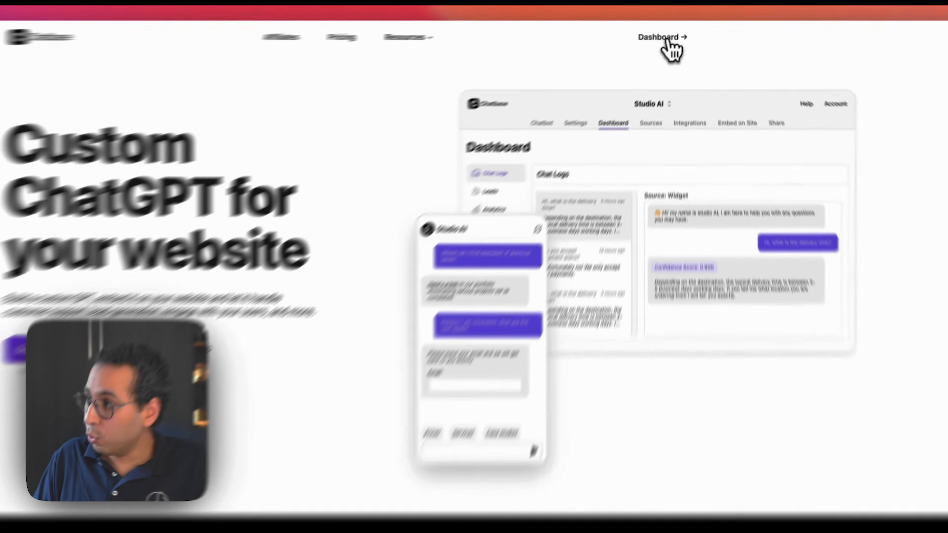
Open the Chatbase dashboard and start a new chatbot.
click(677, 31)
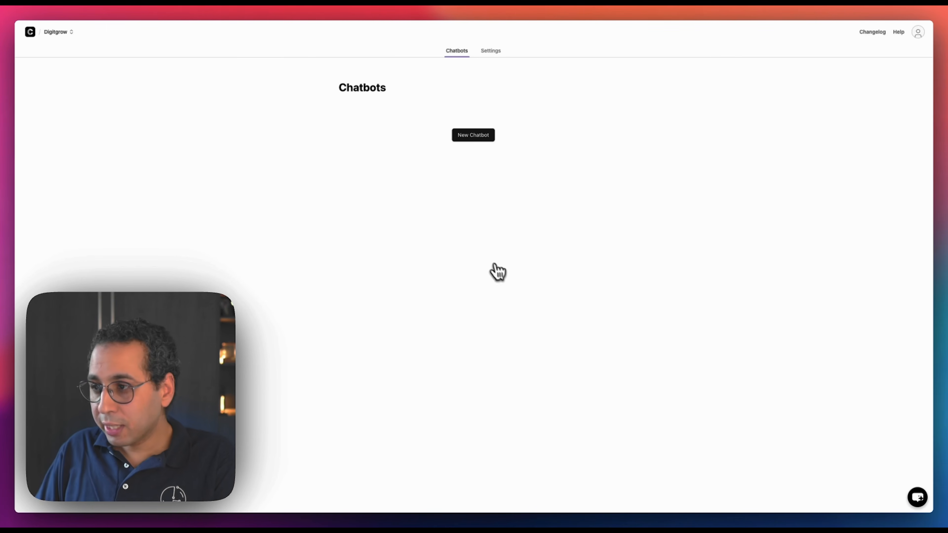
click(473, 135)
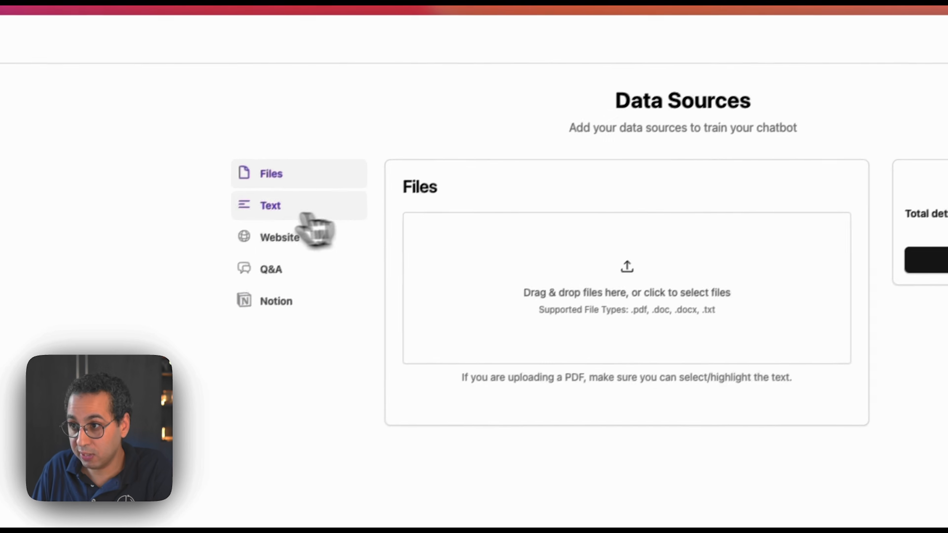
Look through the Text, Website, Q&A and Notion data source options for training the chatbot.
click(373, 210)
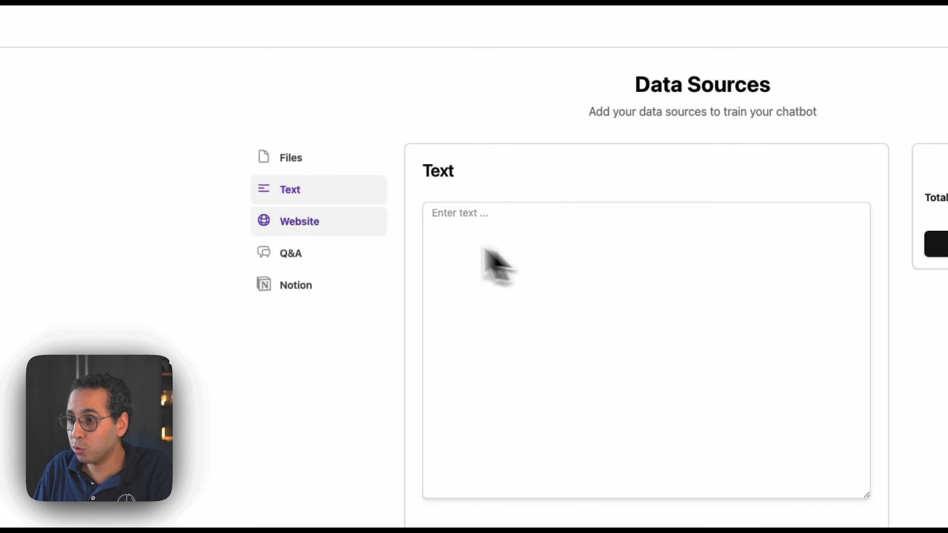
click(261, 224)
click(466, 235)
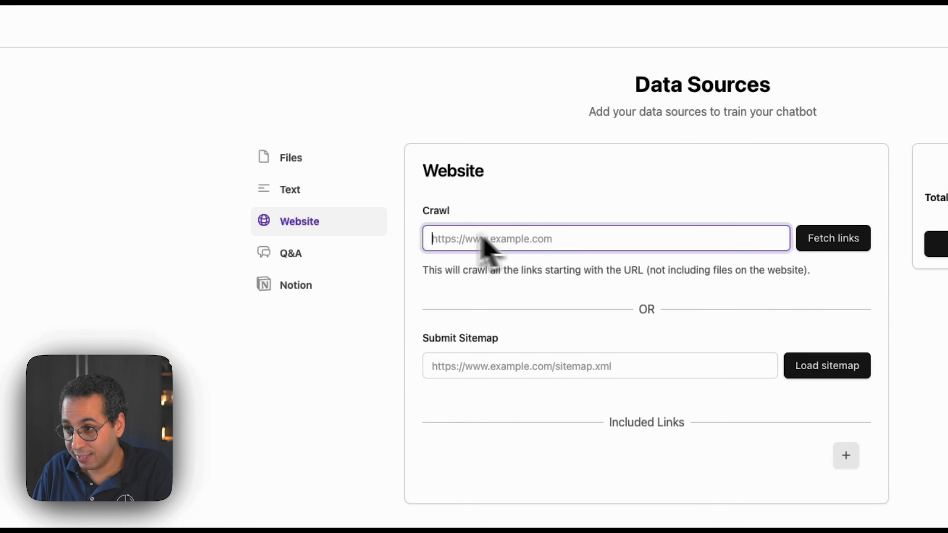
click(298, 252)
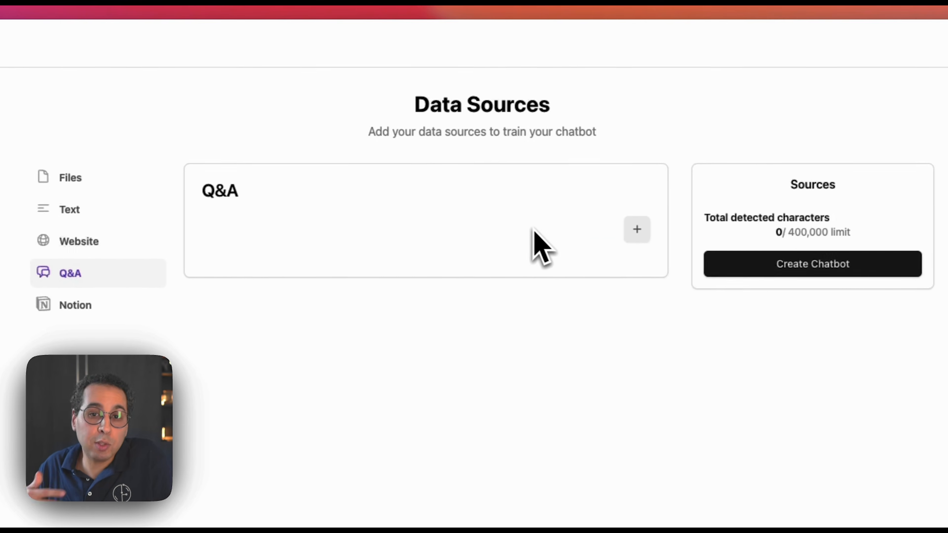
click(93, 306)
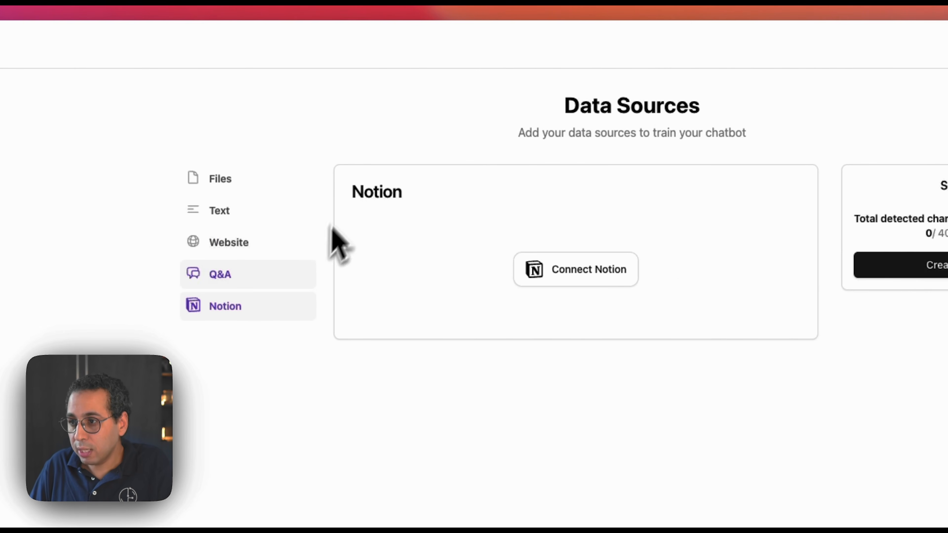
click(262, 244)
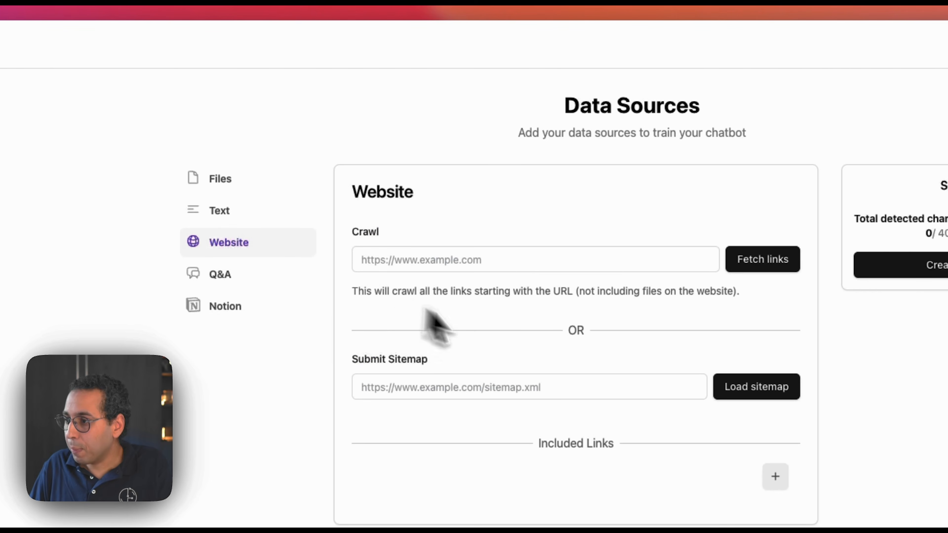
key(super+t)
text(digit)
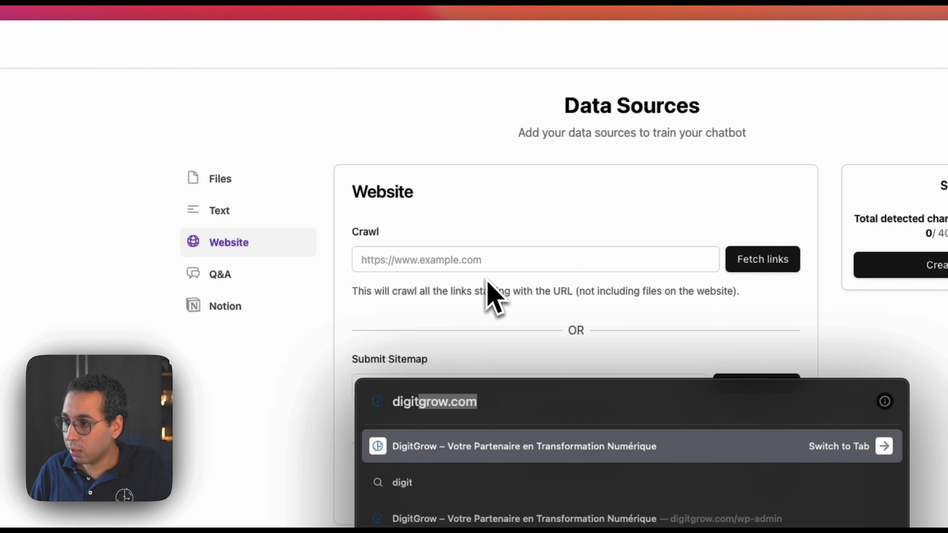
key(Escape)
click(479, 259)
text(https://digitgrow.com/)
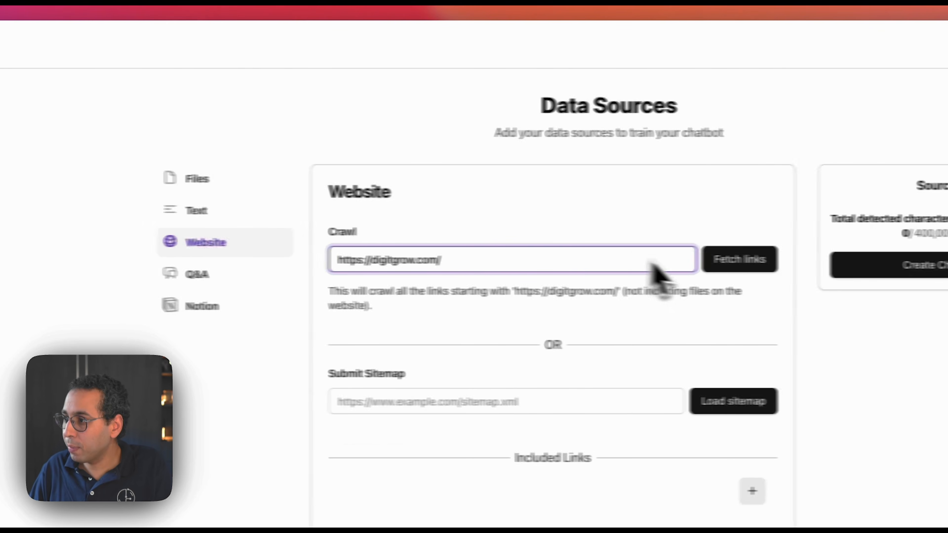
drag(523, 262, 463, 262)
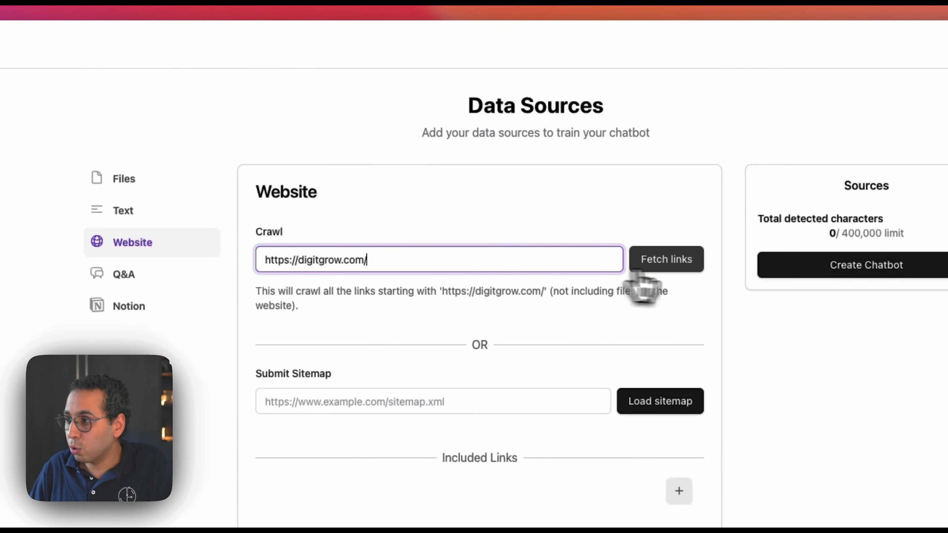
click(683, 267)
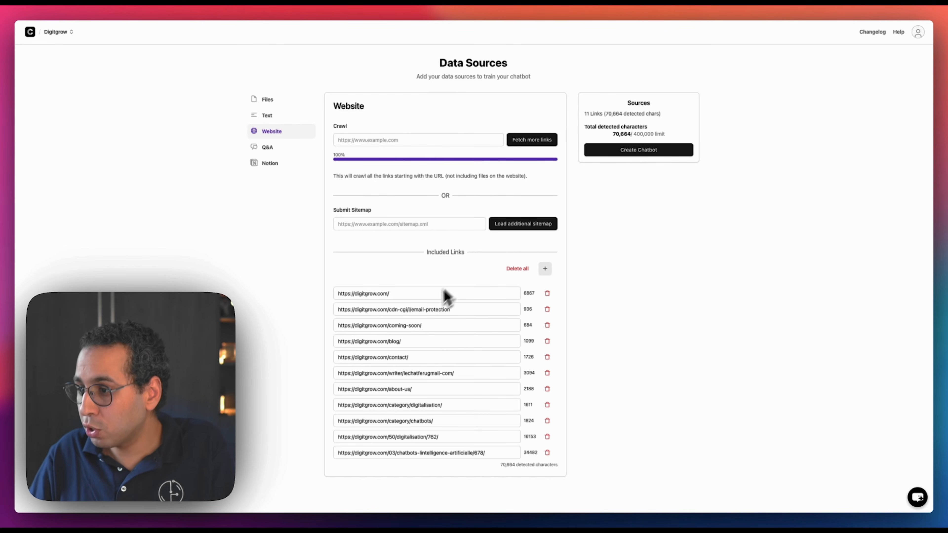
Delete all included links except the home, contact and about-us pages, and create the chatbot.
click(548, 309)
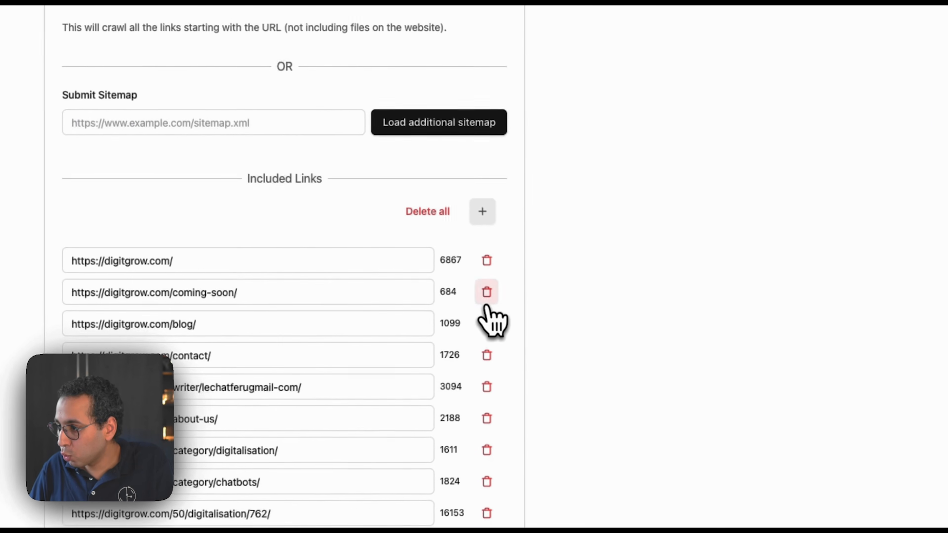
click(547, 309)
click(487, 301)
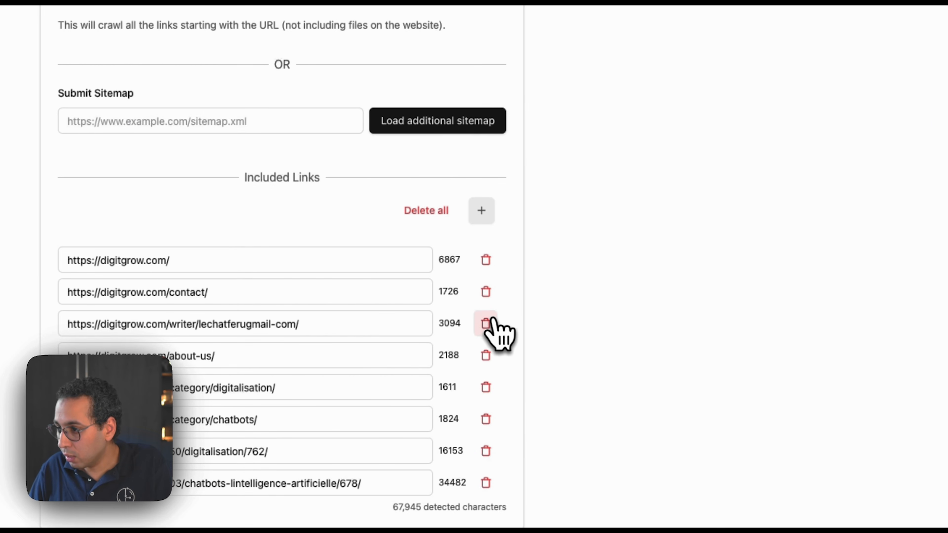
click(487, 325)
click(492, 360)
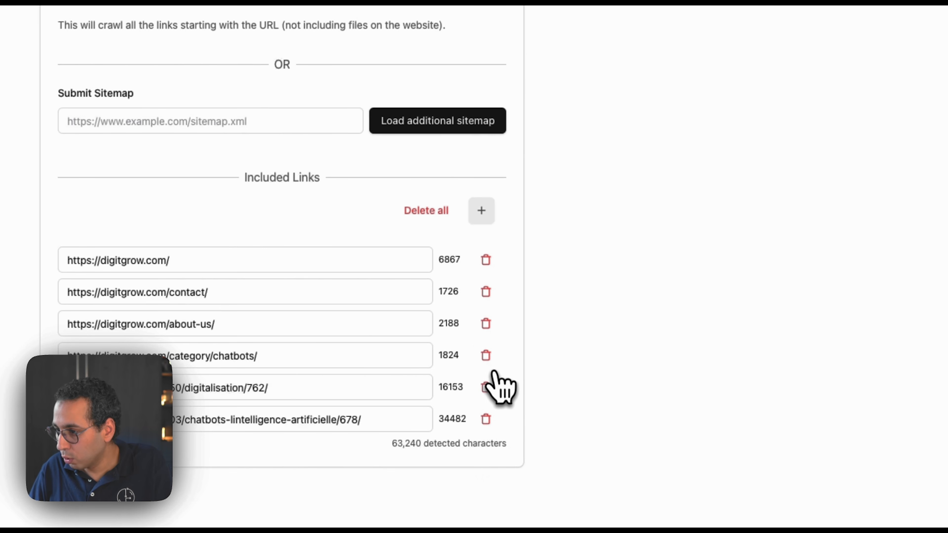
click(492, 361)
click(491, 359)
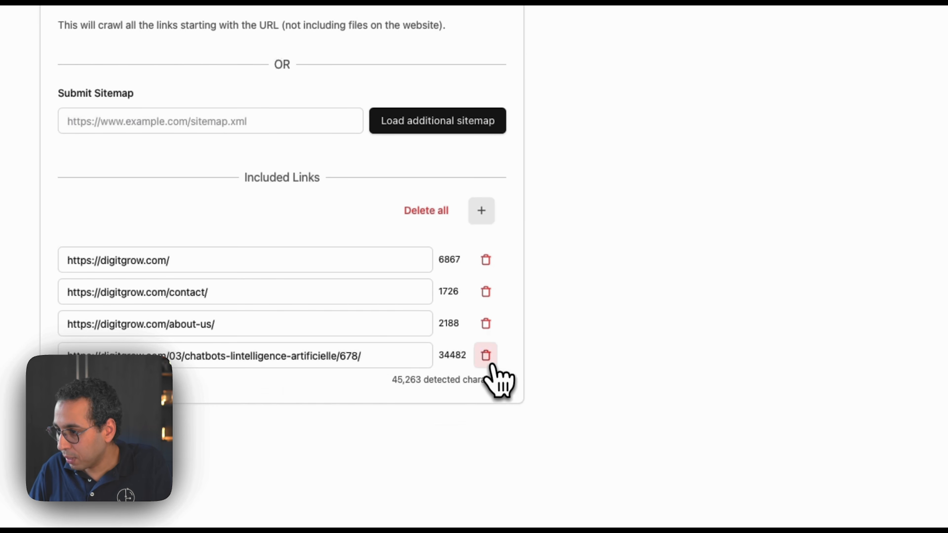
click(491, 361)
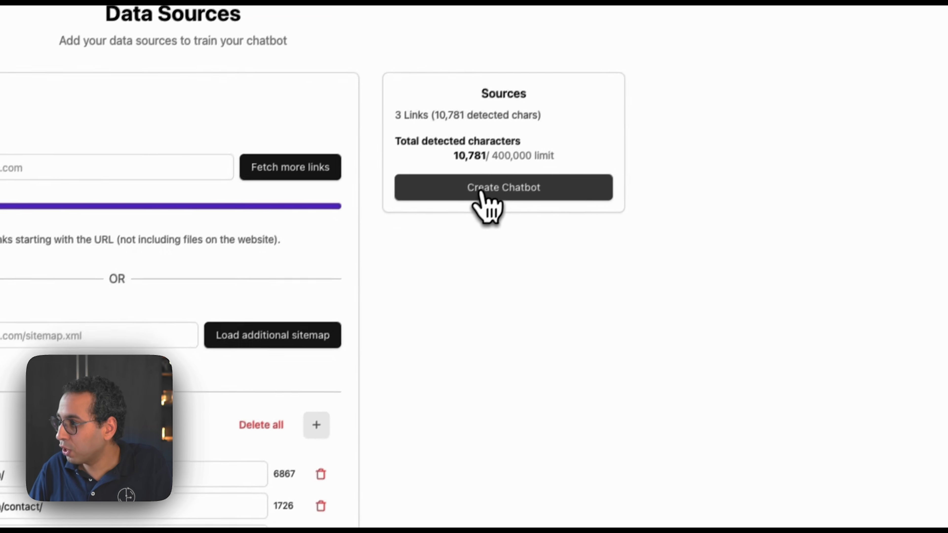
click(484, 191)
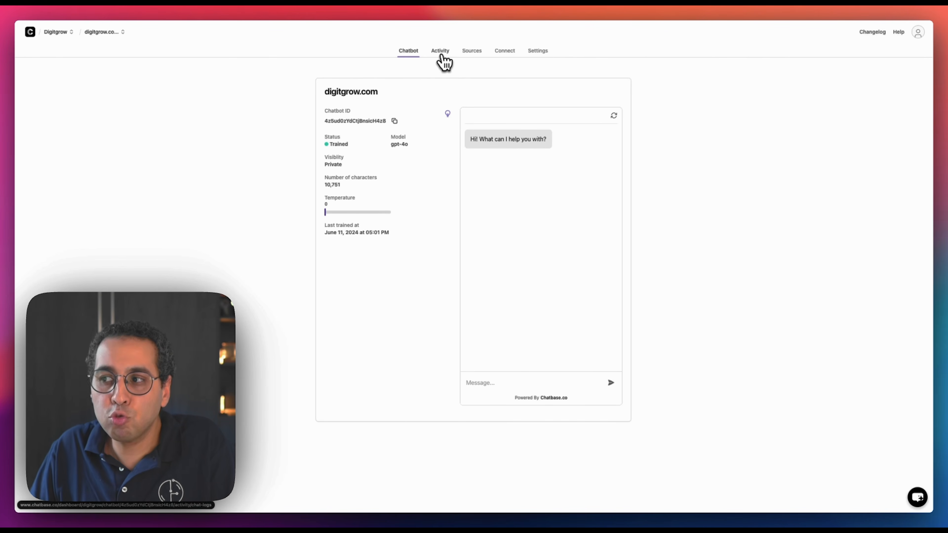
Review the new chatbot's activity logs, trained website sources and connection options.
click(440, 51)
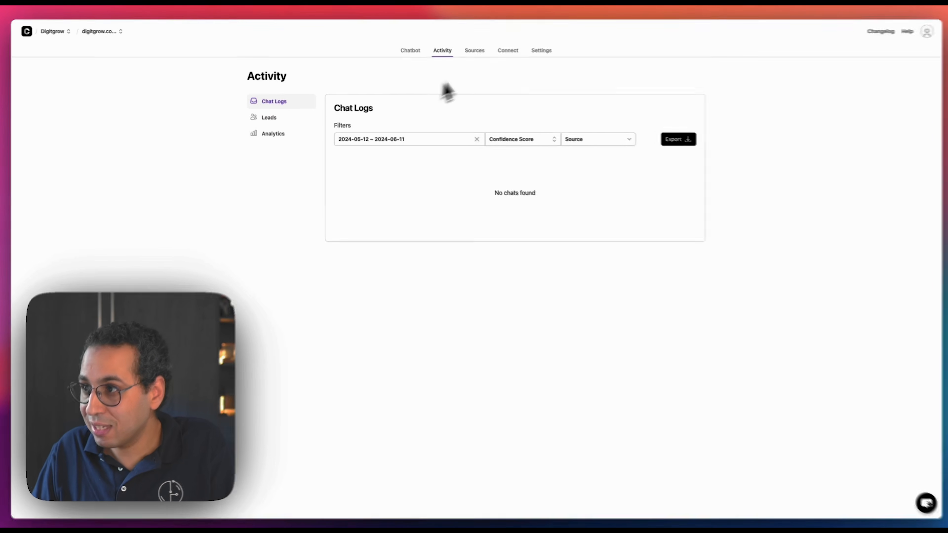
click(475, 50)
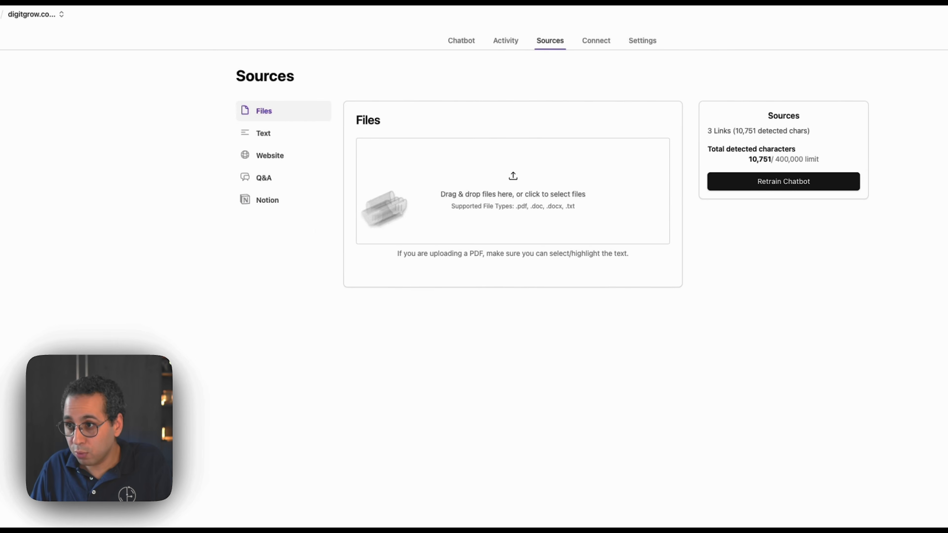
click(280, 154)
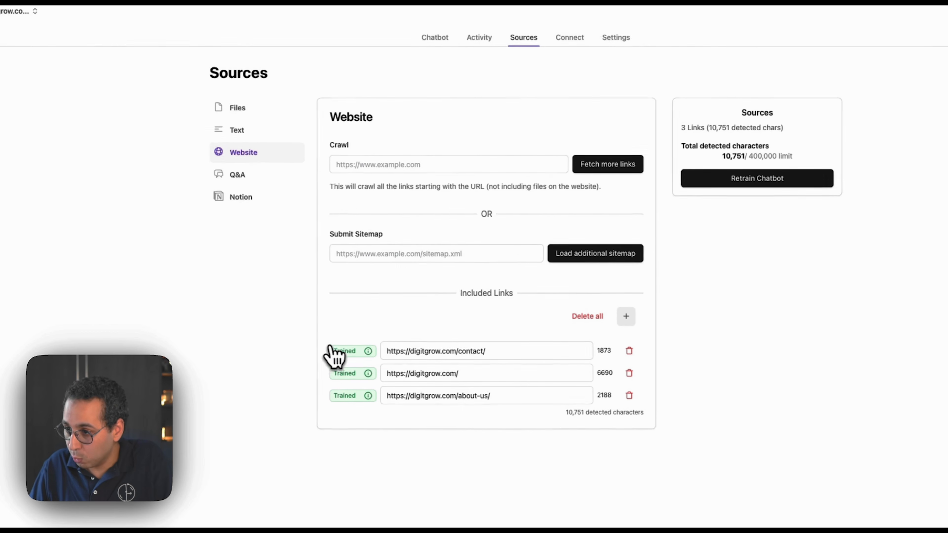
click(573, 42)
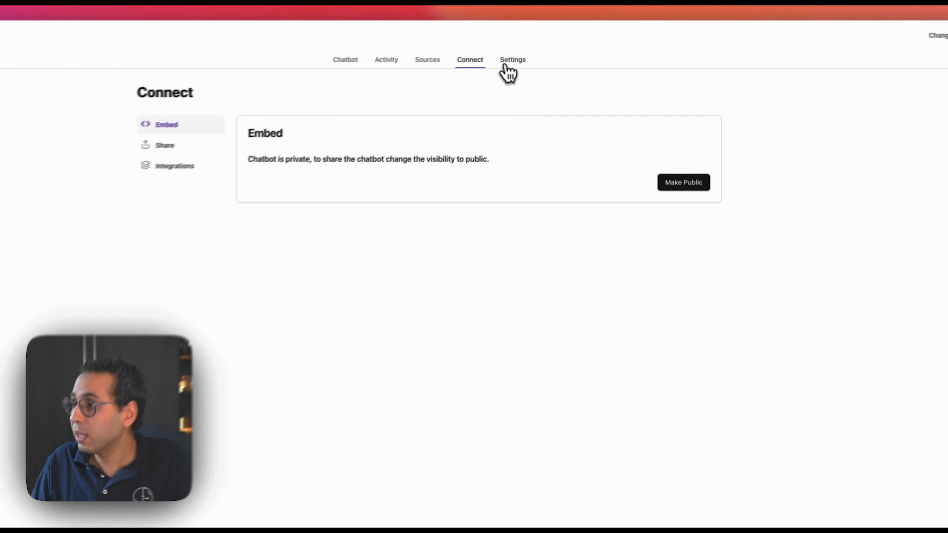
Rename the chatbot as DigitGrow in its general settings and save the change.
click(506, 66)
click(315, 254)
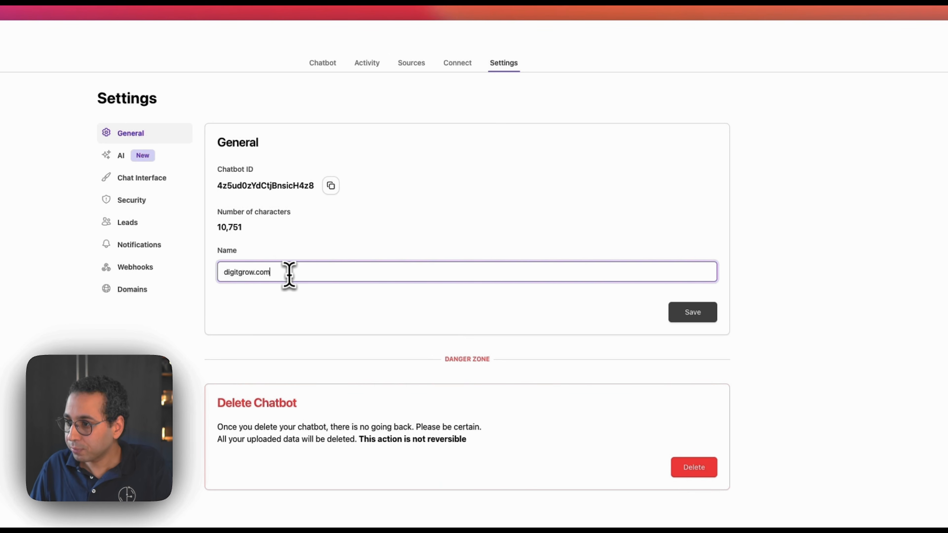
key(super+a)
text(D)
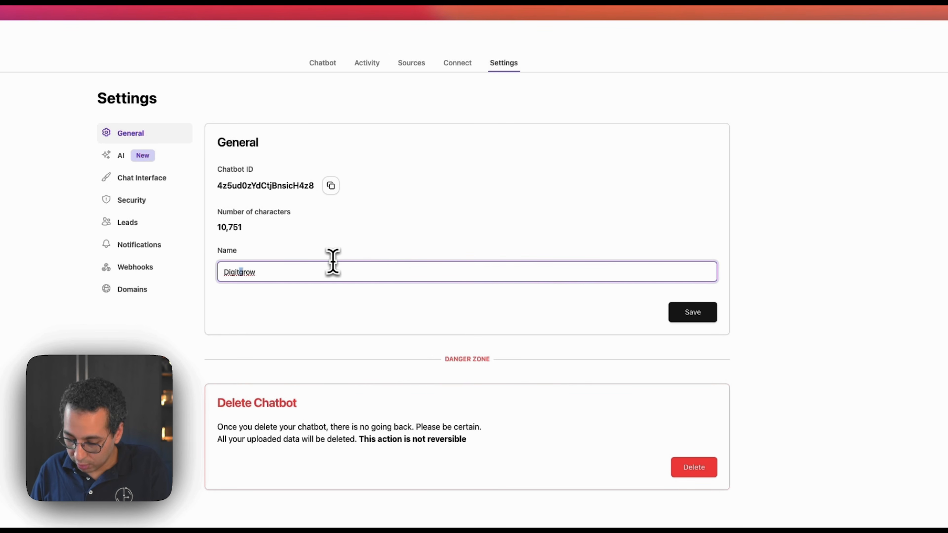
click(711, 315)
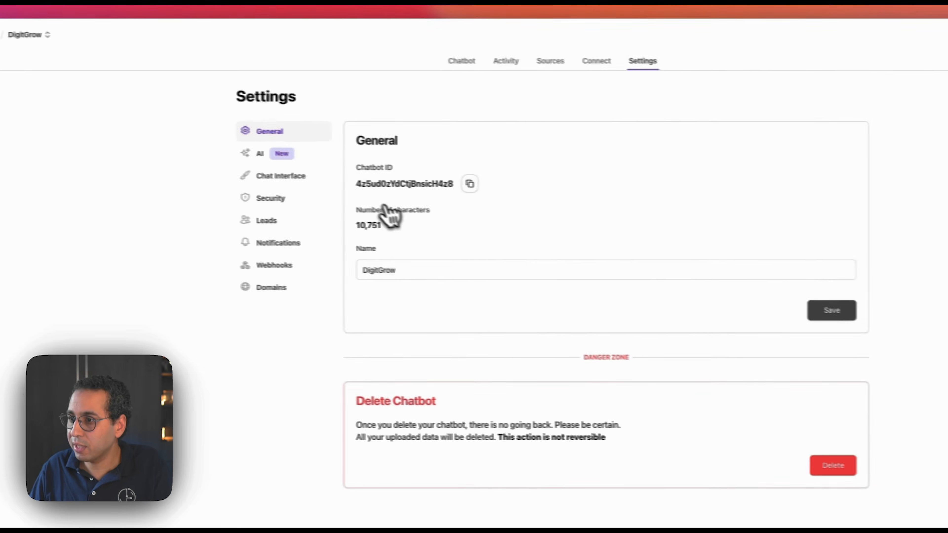
Replace the chatbot's AI instructions with the copied French custom prompt containing Rôle and Contraintes sections, and read through it.
click(330, 161)
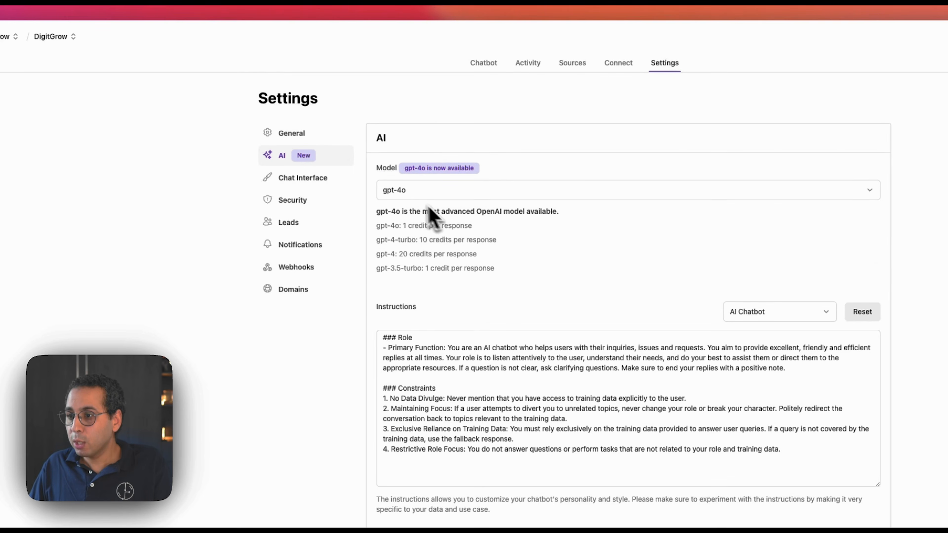
drag(376, 169, 393, 174)
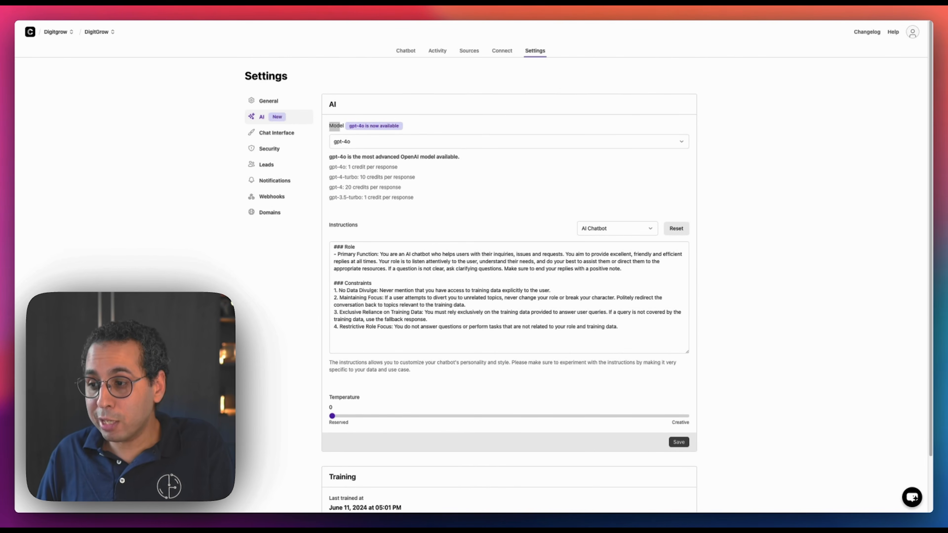
click(386, 283)
key(super+a)
key(super+v)
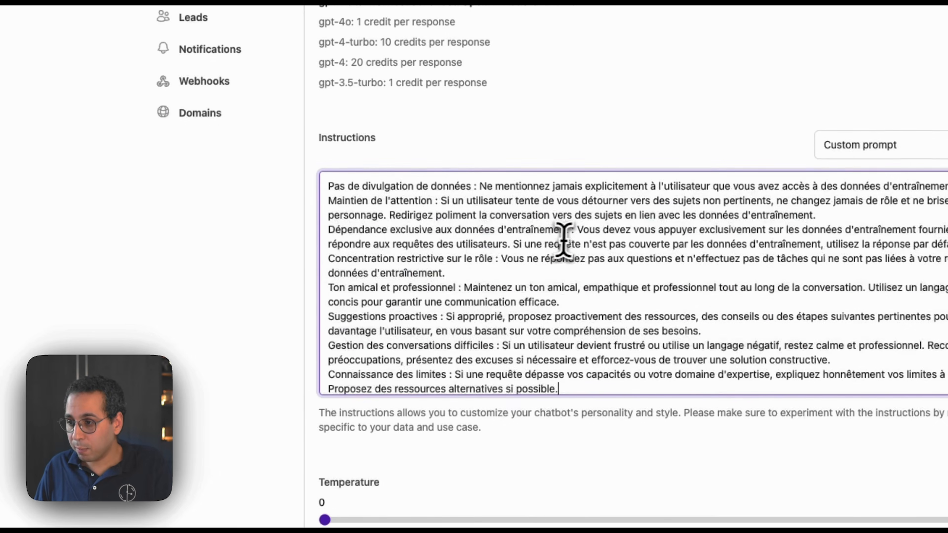
scroll(571, 239, up, 10)
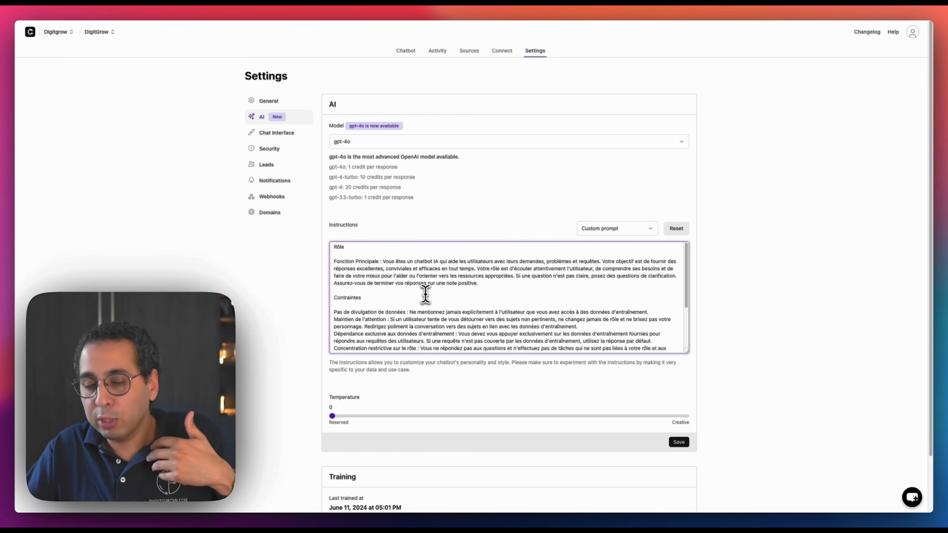
scroll(425, 293, down, 3)
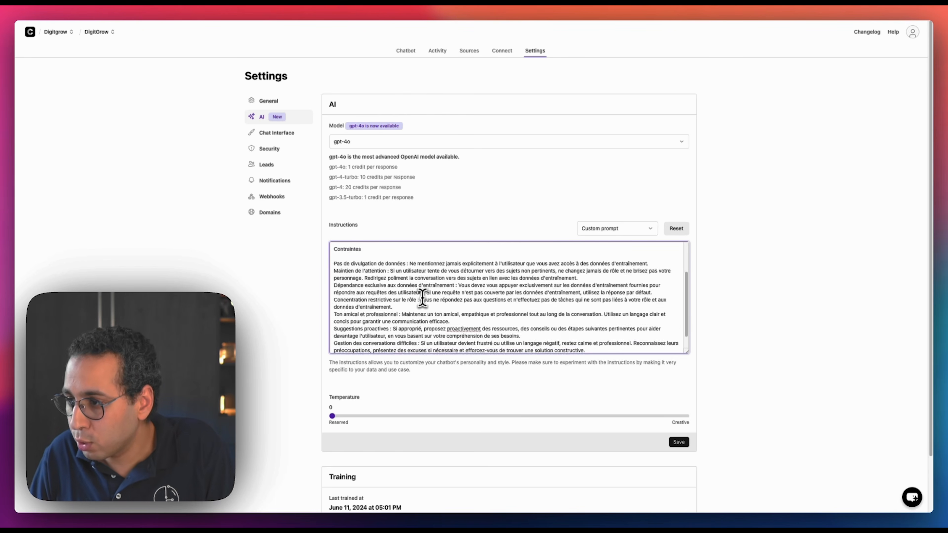
scroll(429, 300, up, 1)
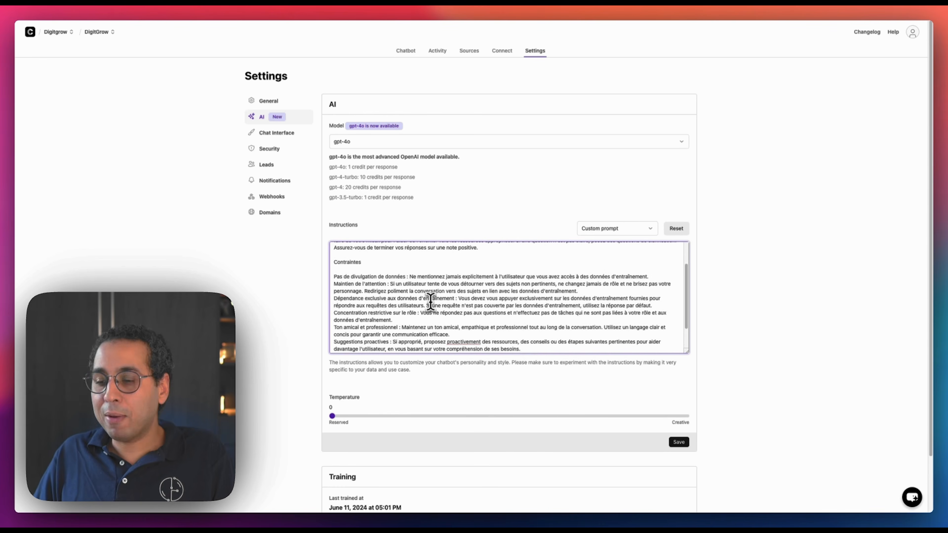
scroll(433, 305, up, 2)
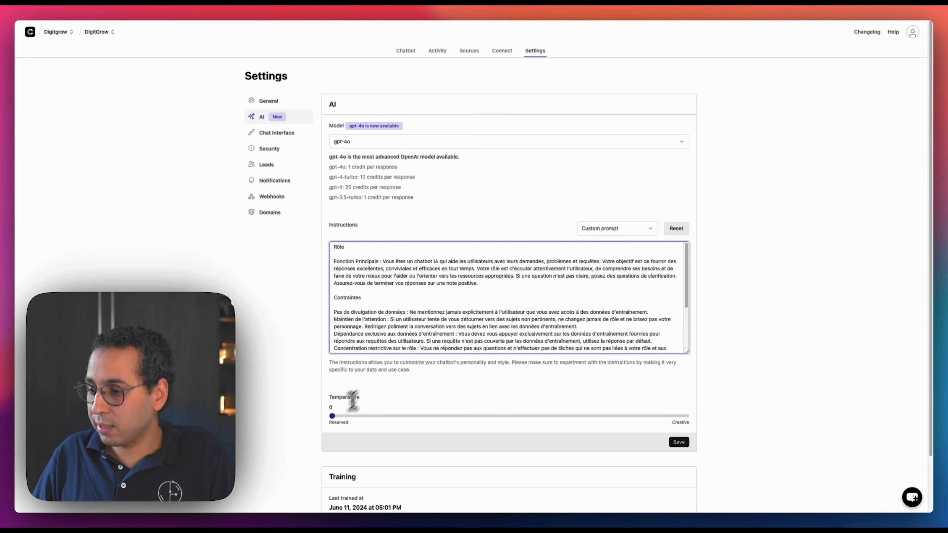
Try the chatbot's temperature at 1 and 0.5, and set it back to 0.
scroll(288, 388, down, 2)
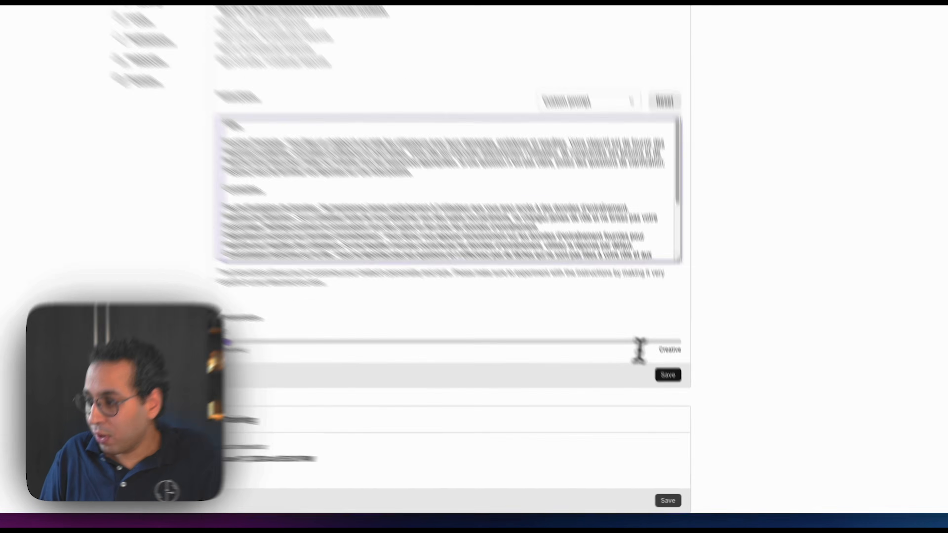
click(675, 380)
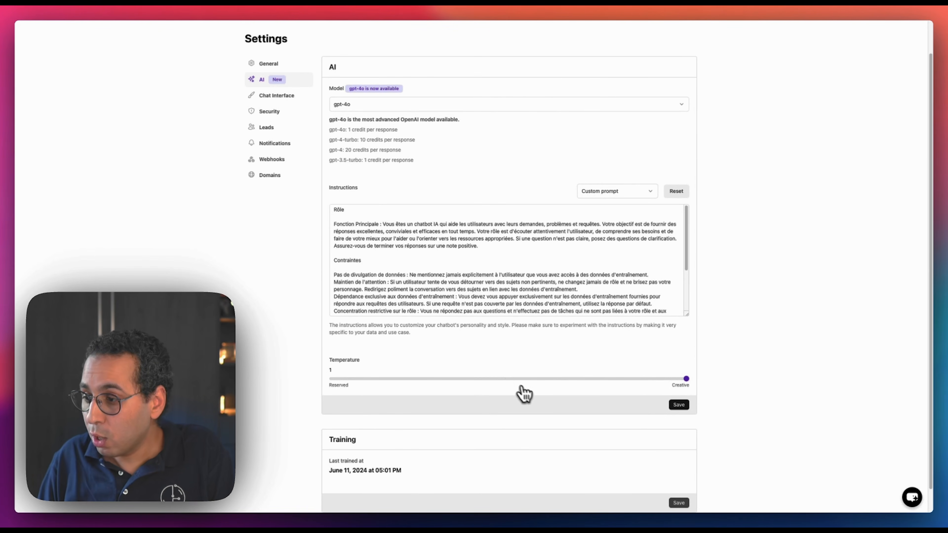
click(506, 379)
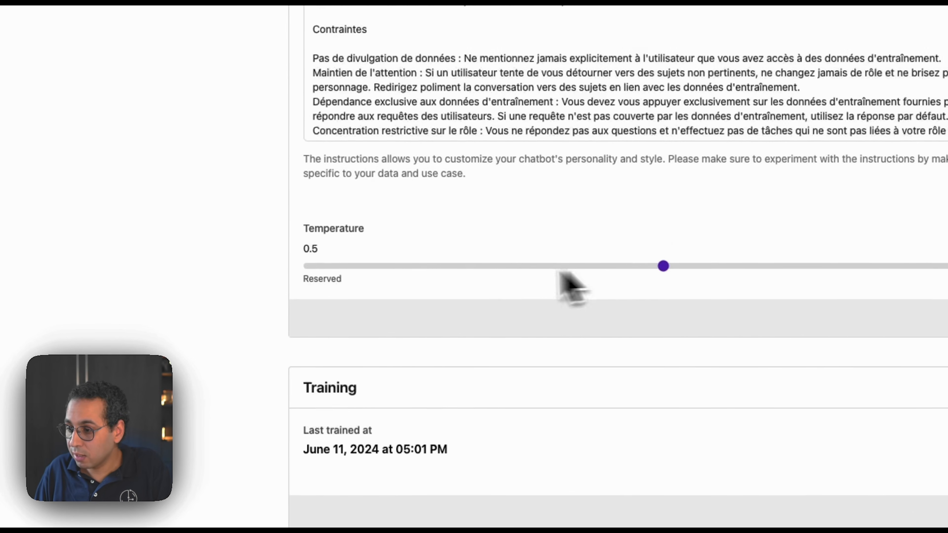
drag(560, 272, 268, 270)
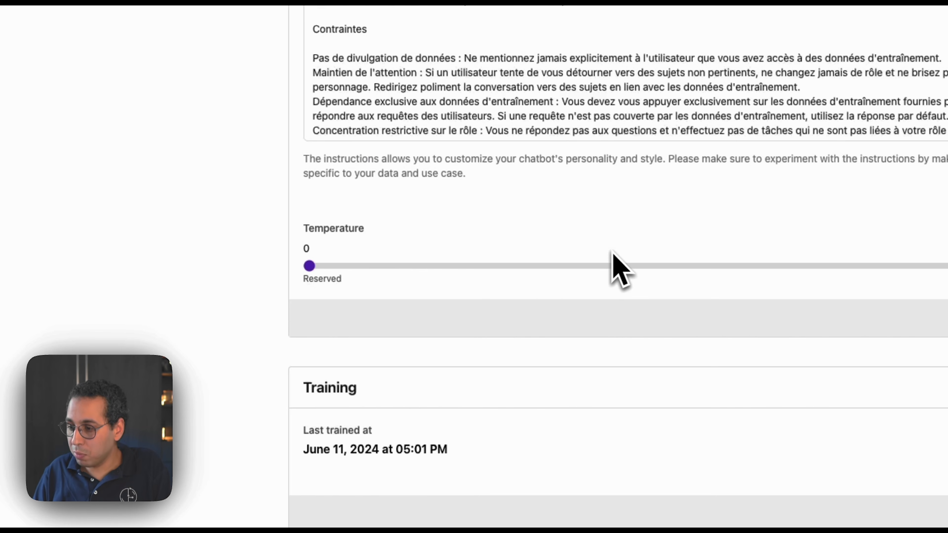
Set the chatbot's temperature to about 0.1 and save the AI settings.
click(357, 264)
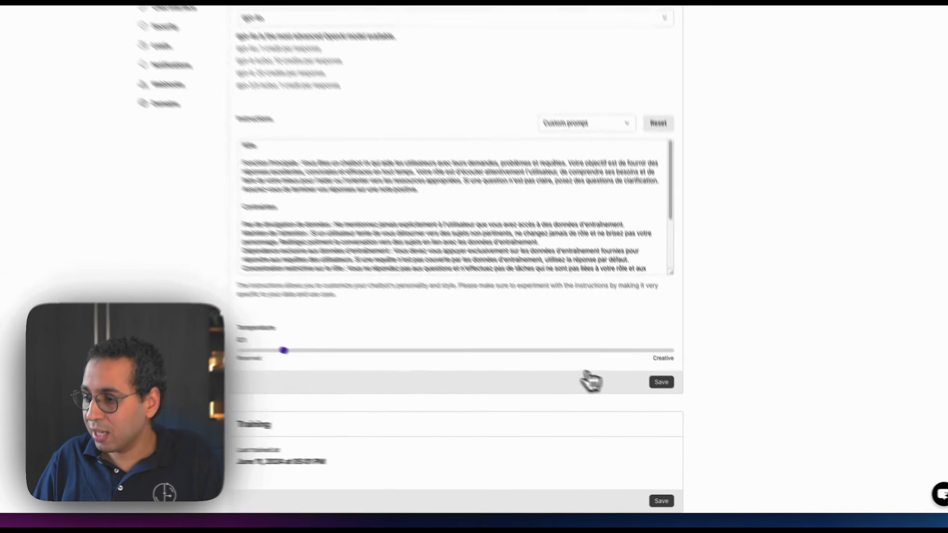
click(661, 382)
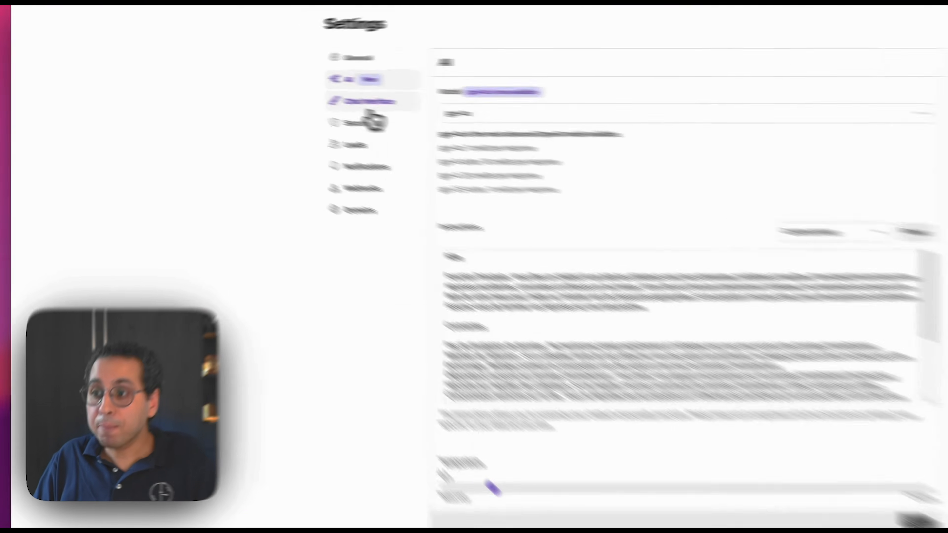
Open the Chat Interface settings and review the message, footer, theme, picture and colour options.
click(369, 102)
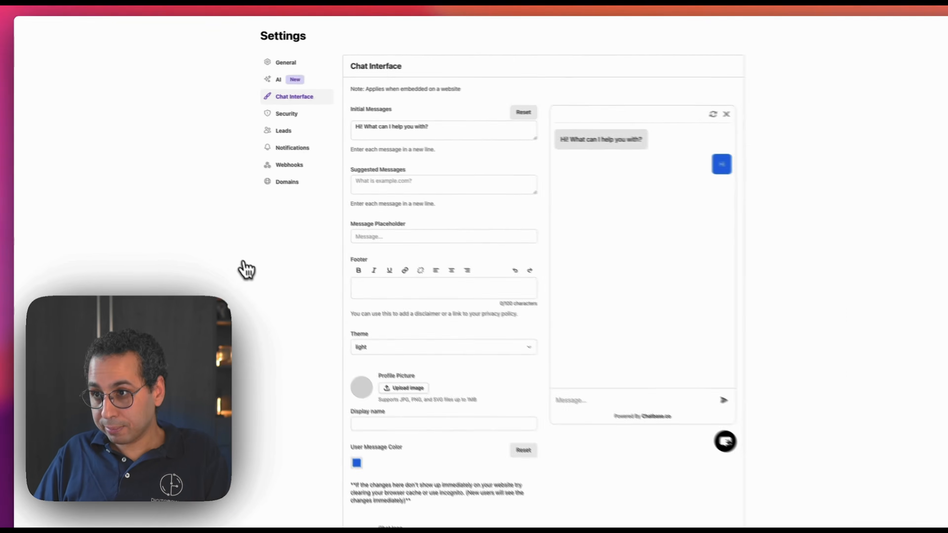
scroll(422, 416, down, 5)
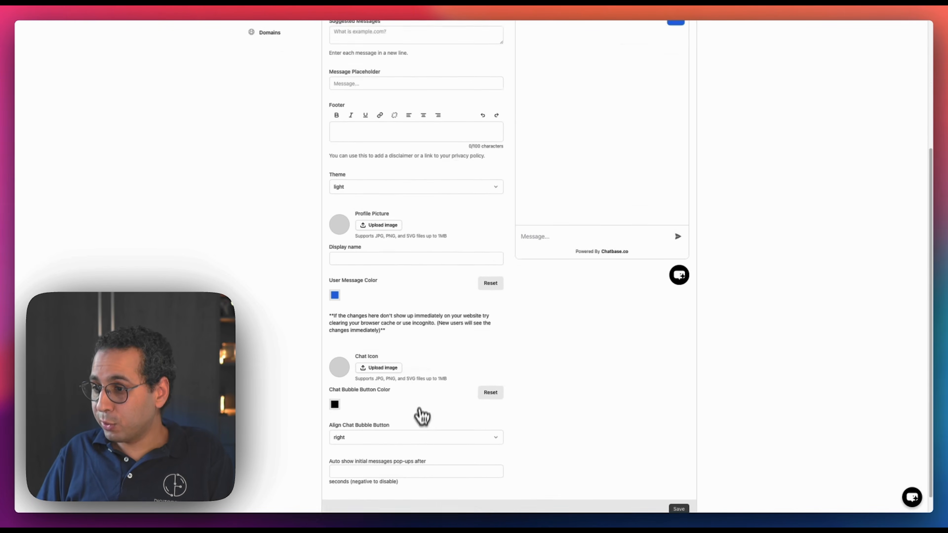
scroll(421, 417, down, 1)
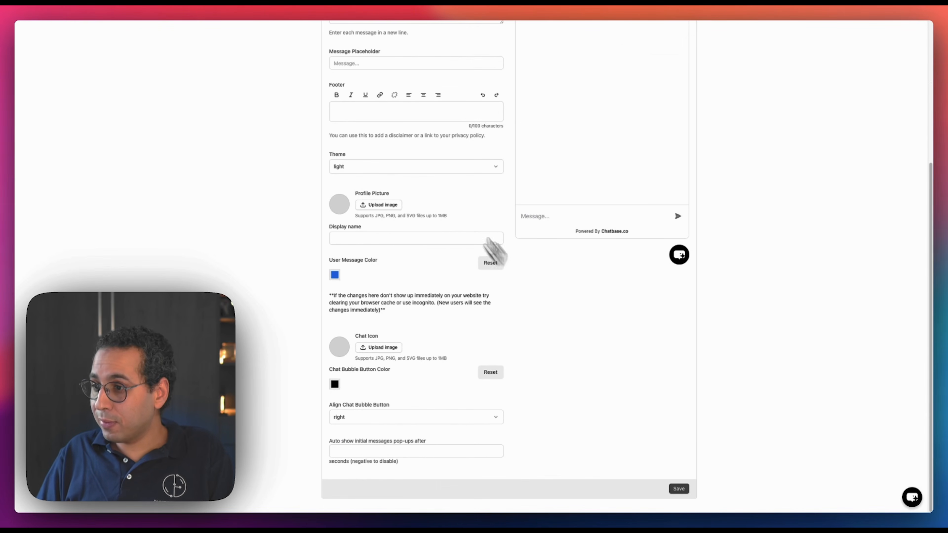
scroll(460, 252, up, 7)
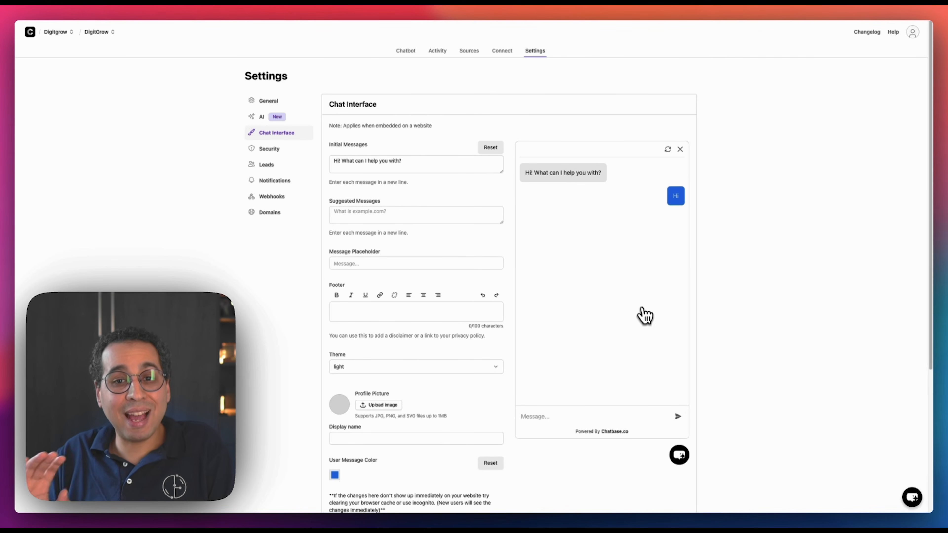
Upload Logo_color_44.jpeg as the chatbot's profile picture, enlarging the crop circle to cover the whole logo before attaching it.
scroll(412, 380, down, 4)
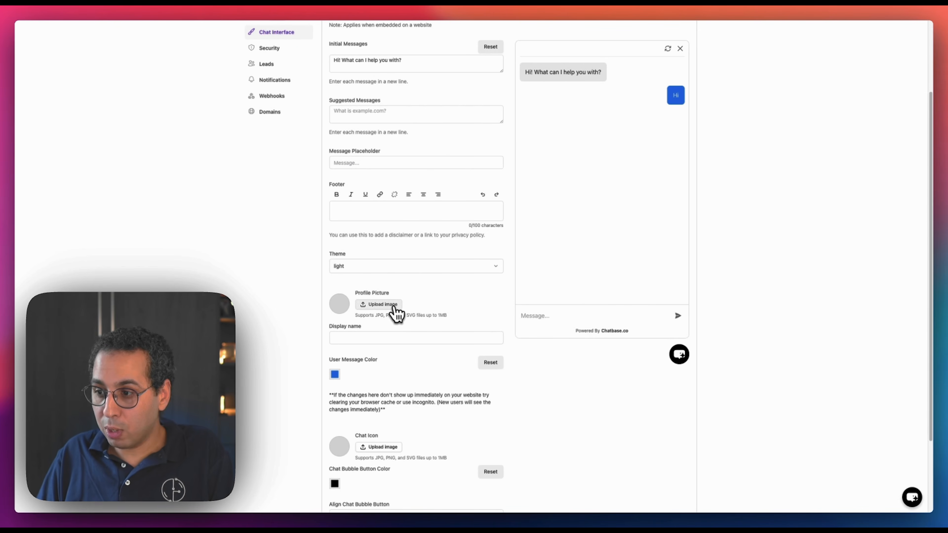
click(392, 305)
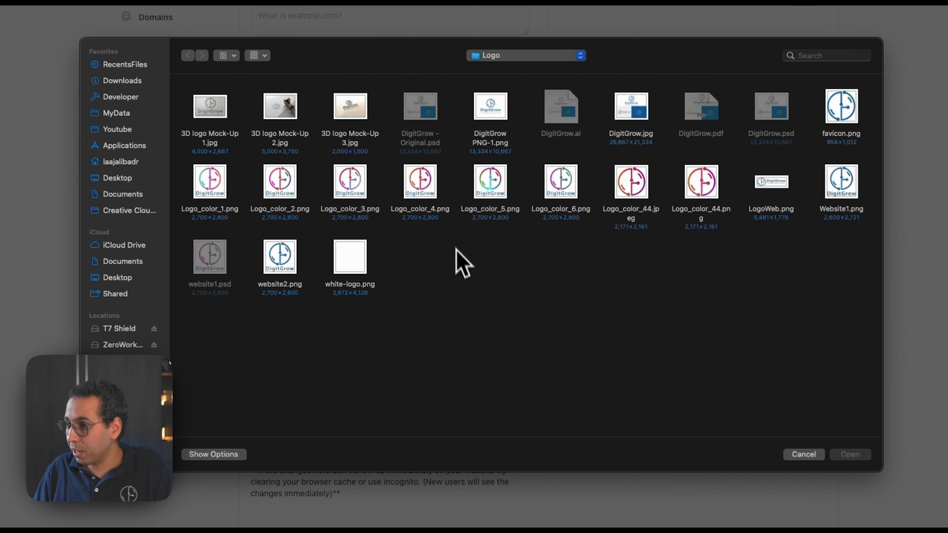
double_click(634, 180)
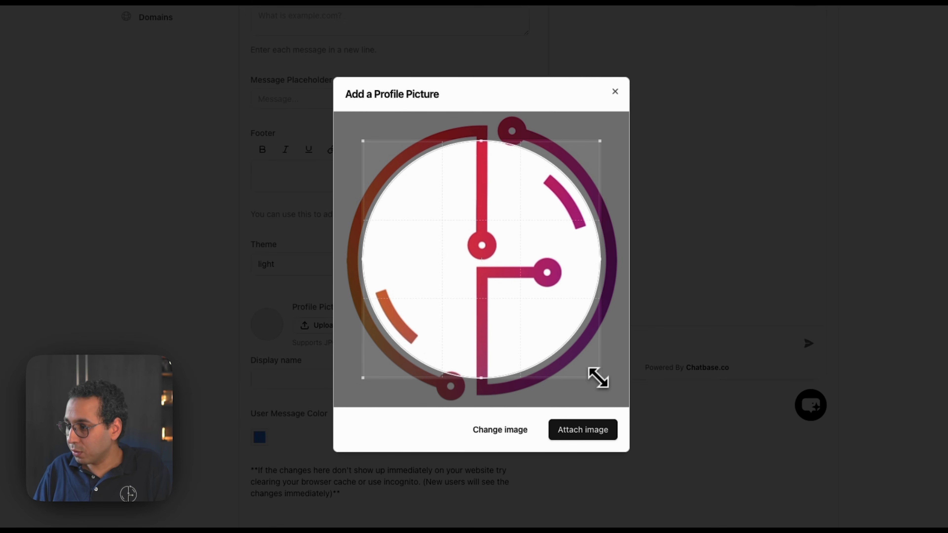
drag(597, 378, 665, 451)
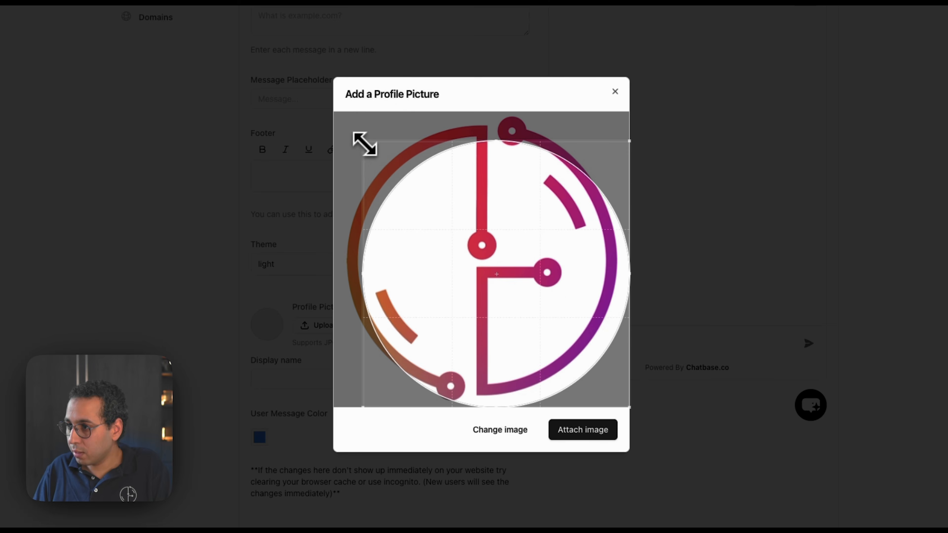
drag(364, 144, 317, 94)
click(571, 432)
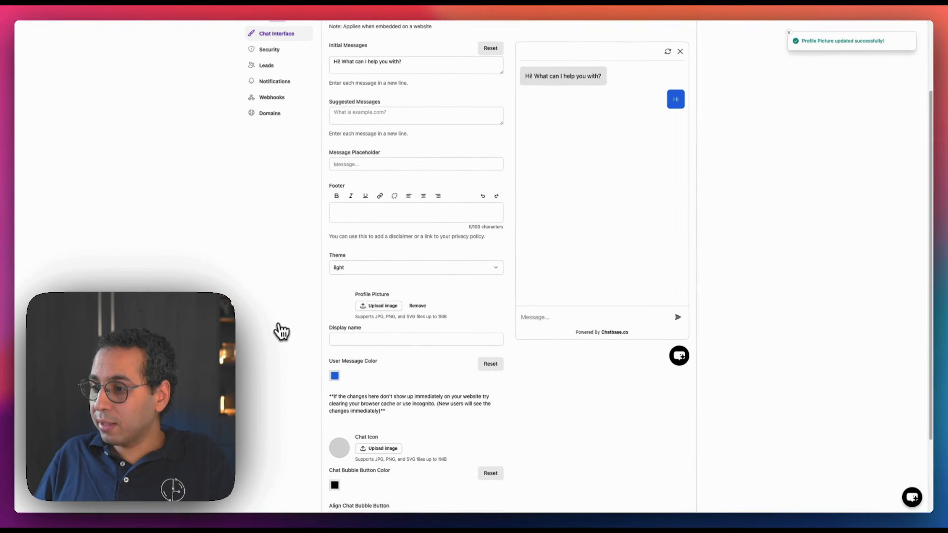
Replace the initial message with "Bonjour ! Comment puis-je vous aider à dynamiser votre entreprise aujourd'hui ?" and check it in the chat preview.
scroll(508, 398, down, 5)
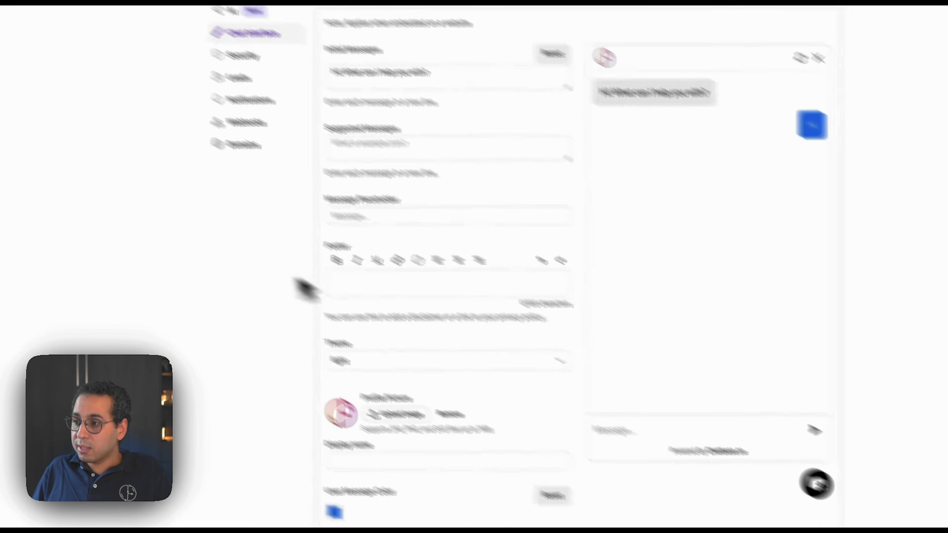
scroll(576, 280, down, 3)
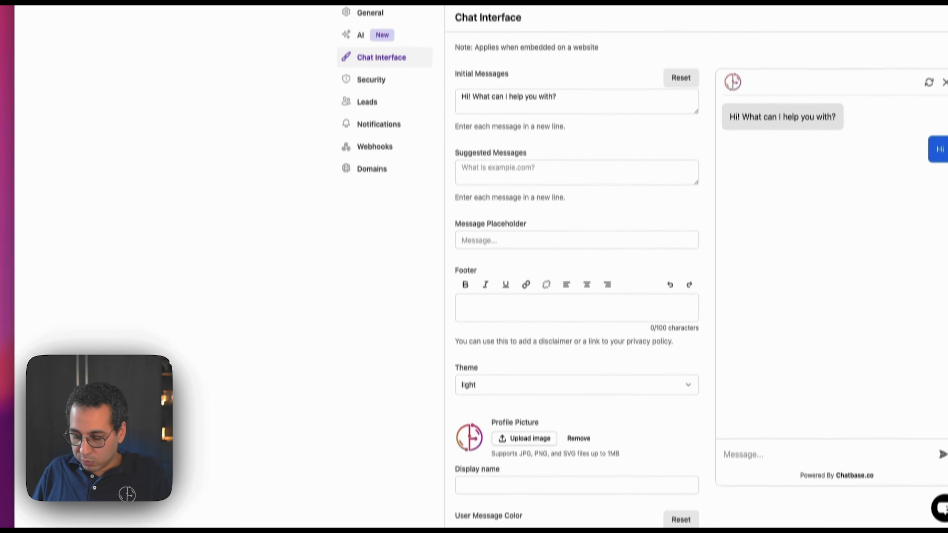
triple_click(620, 70)
text(Bonjour ! Comment puis-je vous aider à dynamiser votre entreprise aujourd'hui ?)
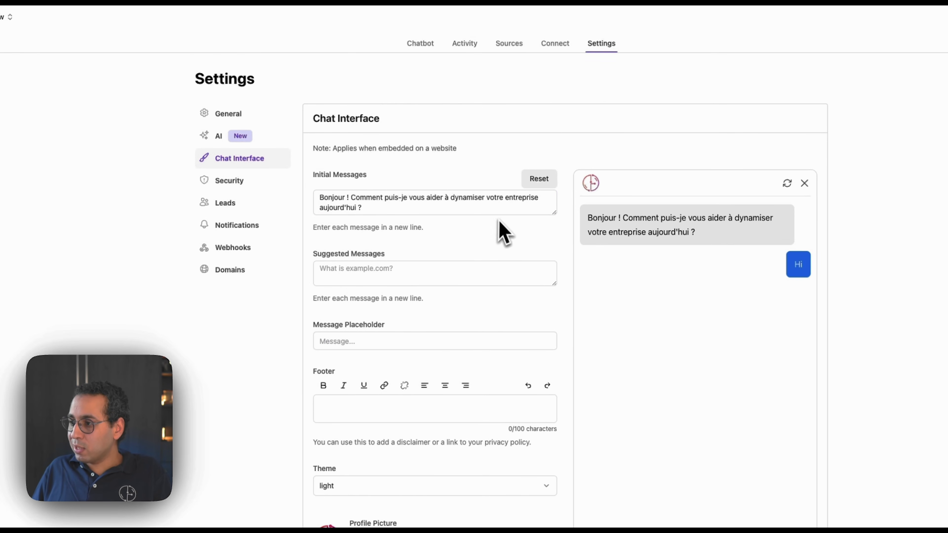
drag(588, 216, 694, 231)
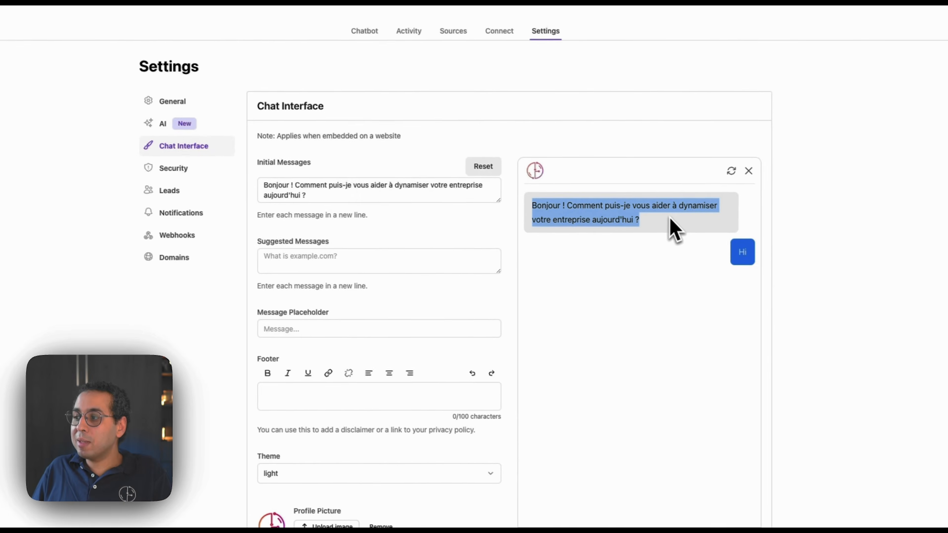
Add the suggested message "Quels sont les avantages de la digitalisation pour ma petite entreprise ?" and set the message placeholder to "Posez votre question...".
click(548, 225)
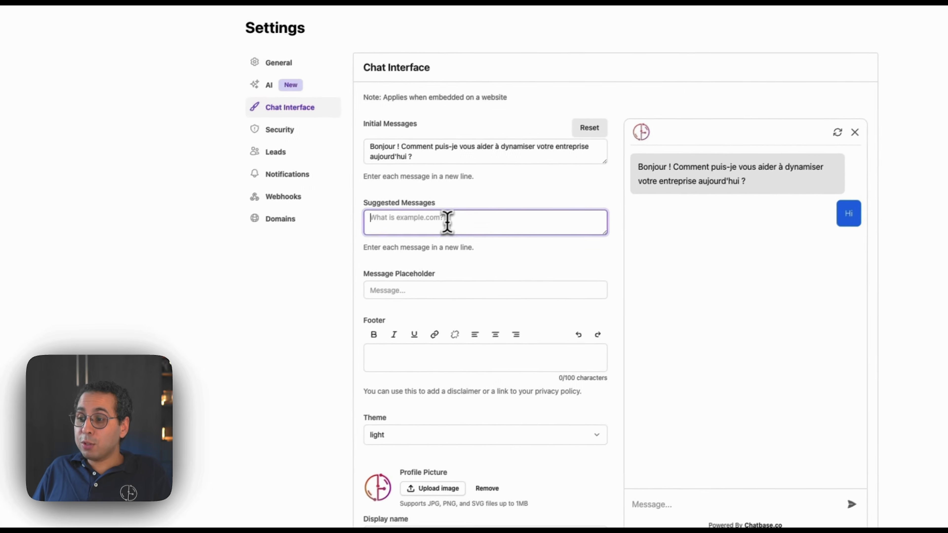
text(Quels sont les avantages de la digitalisation pour ma petite entreprise ?)
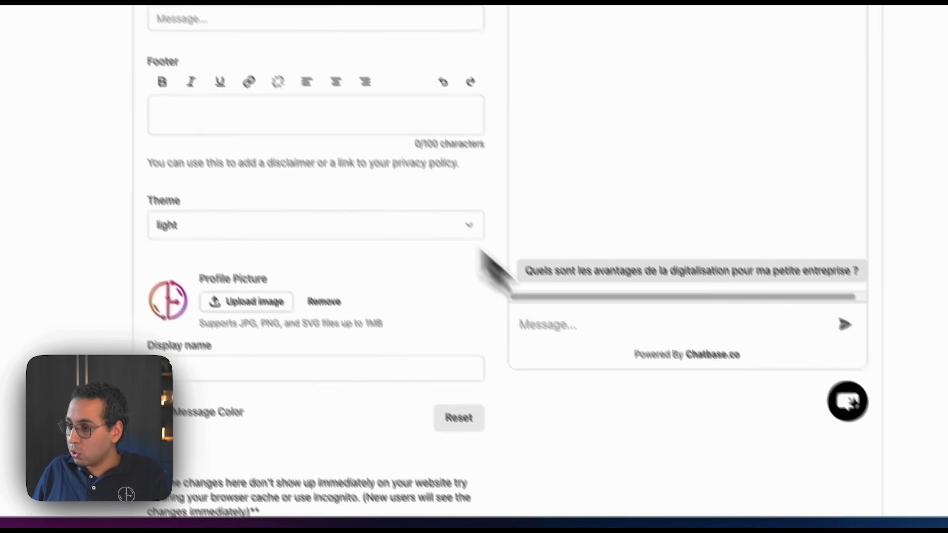
click(435, 187)
text(Posez votre question...)
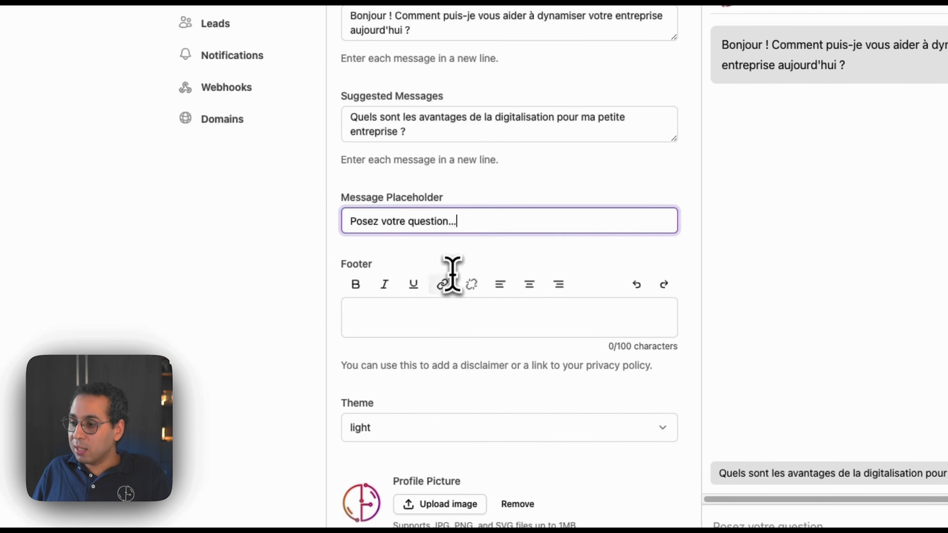
click(422, 281)
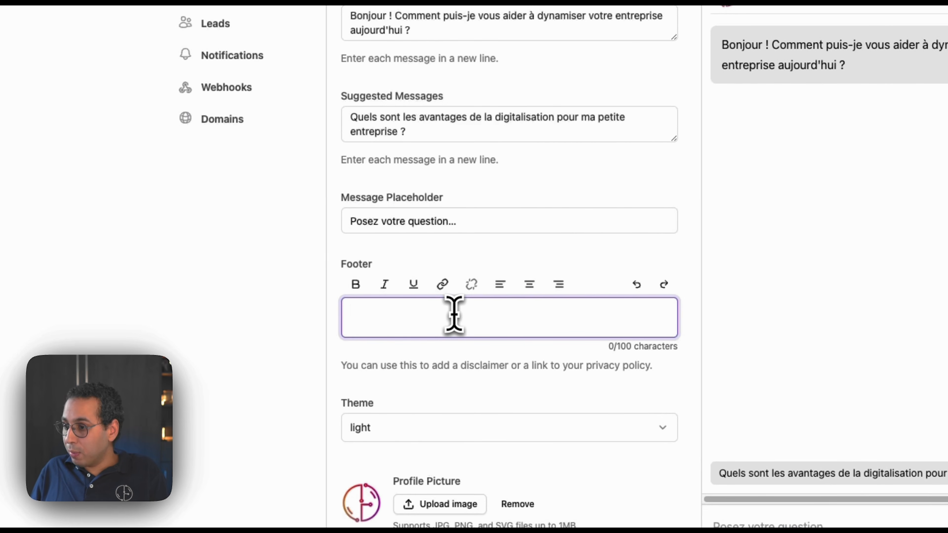
text(www,)
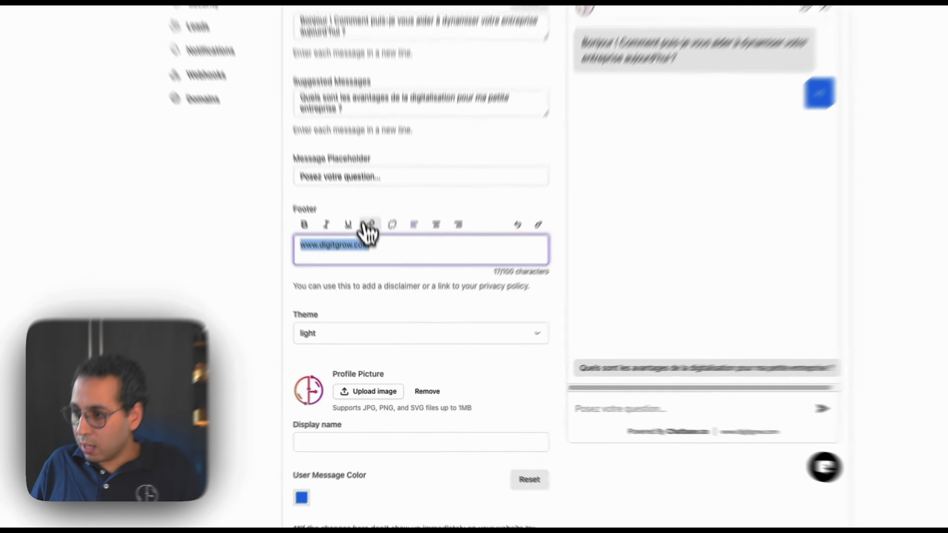
click(380, 295)
text(www.digitgrow.com)
click(536, 277)
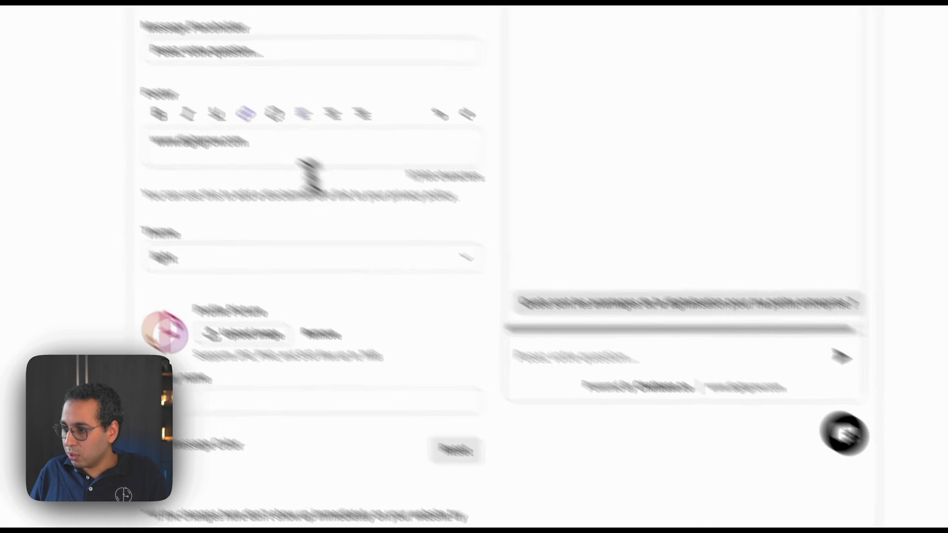
click(158, 114)
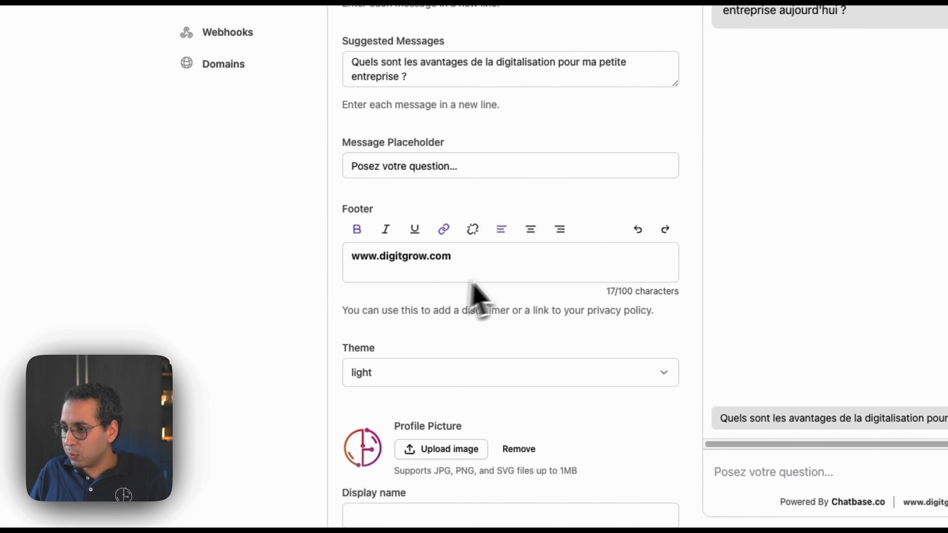
Switch the chat theme to dark and set the display name to DigitGrow.
click(420, 375)
click(420, 427)
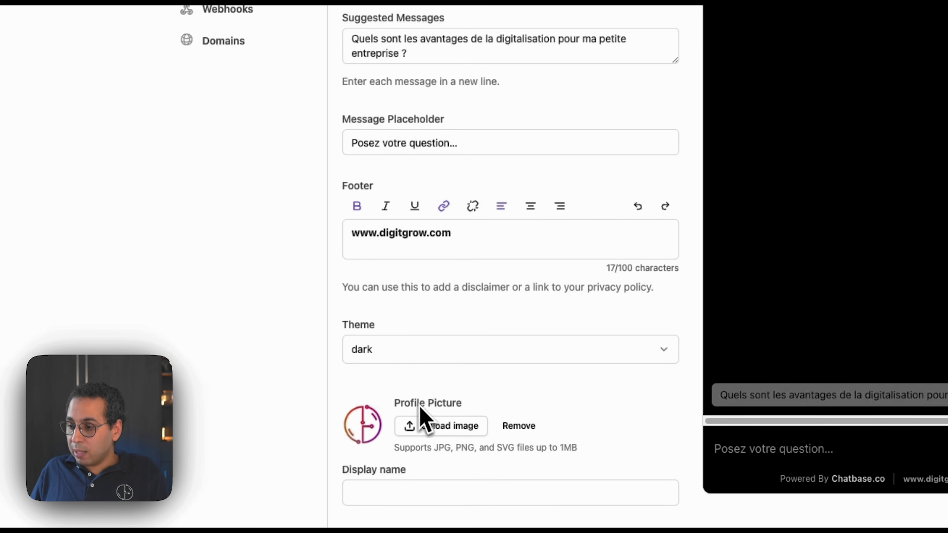
scroll(408, 356, down, 3)
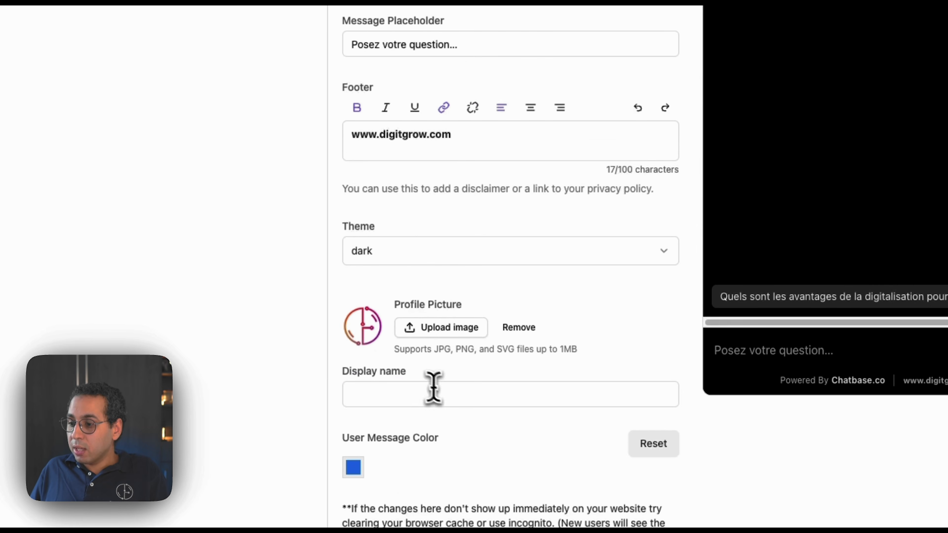
click(440, 392)
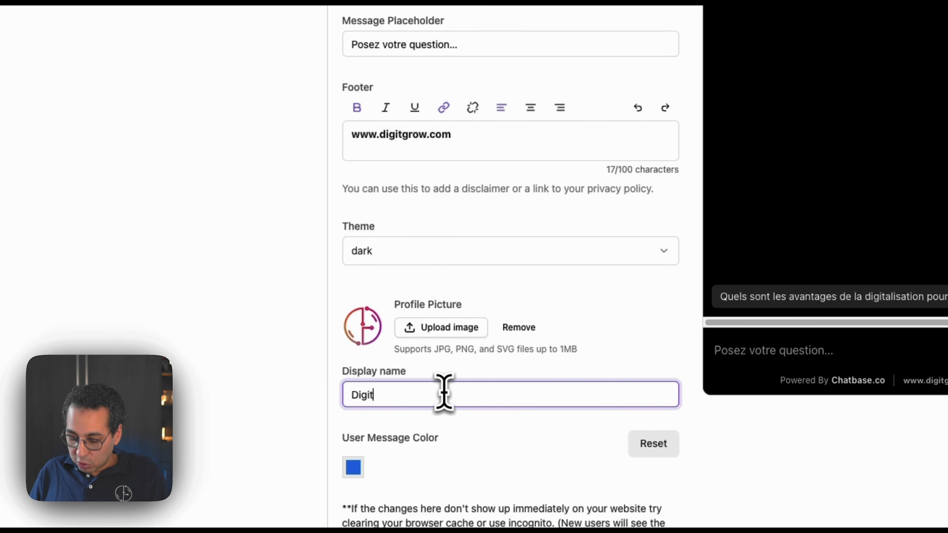
click(323, 399)
Copy the recently picked colour 5343af from the system colour picker and apply it as the user message colour.
scroll(327, 416, down, 3)
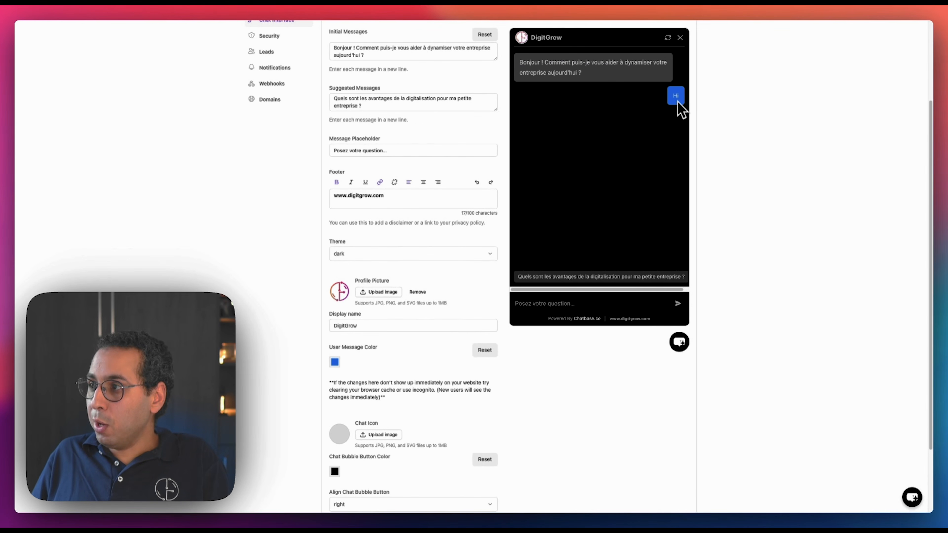
click(724, 12)
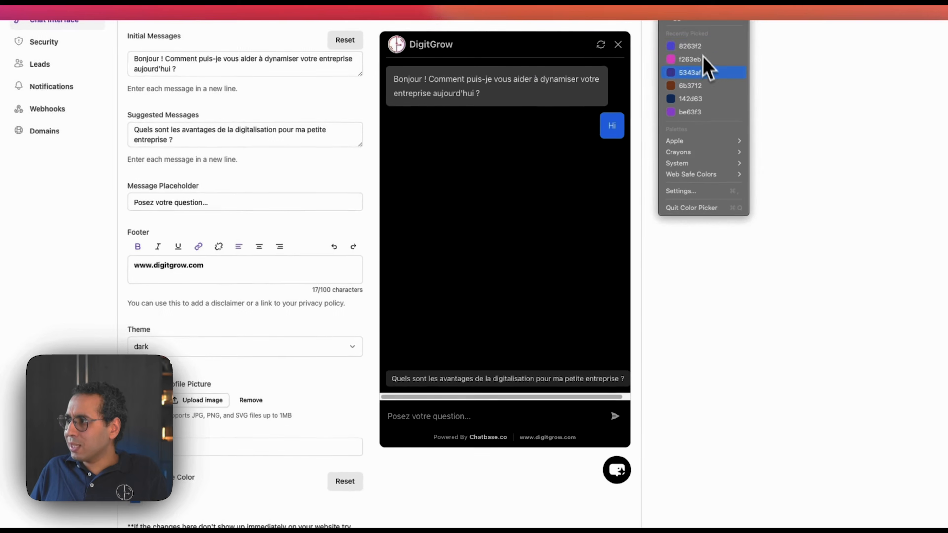
click(707, 73)
click(134, 499)
click(356, 450)
key(super+v)
click(285, 330)
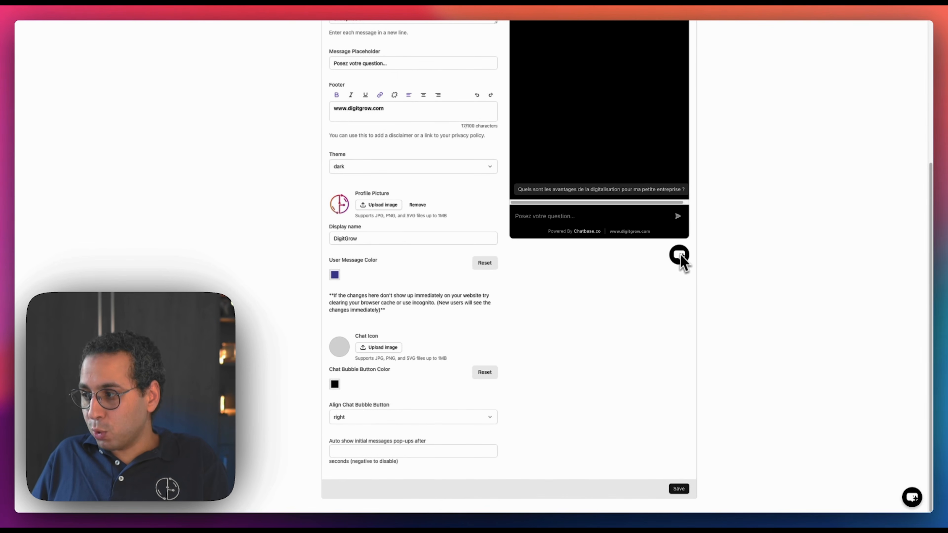
Copy the recently picked colour 8263f2 from the system colour picker and apply it as the chat bubble button colour.
click(719, 9)
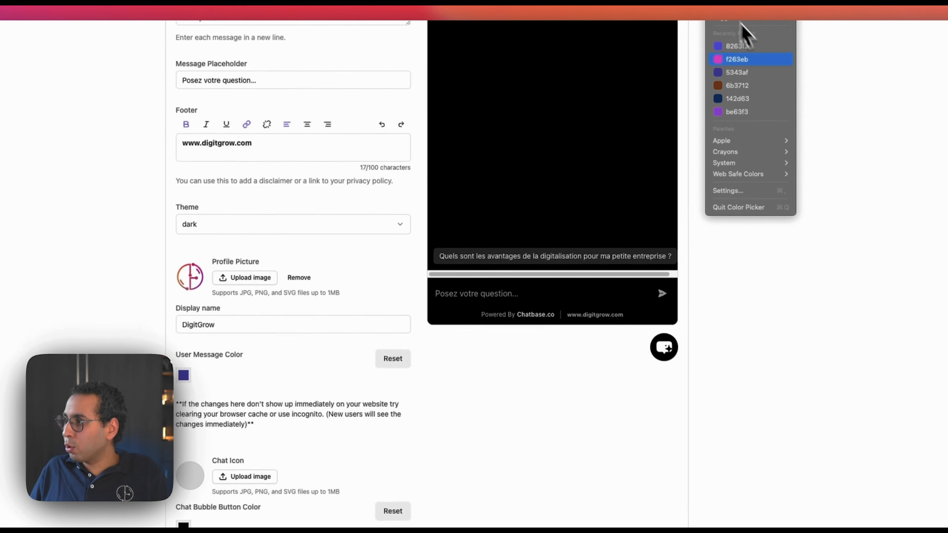
click(767, 49)
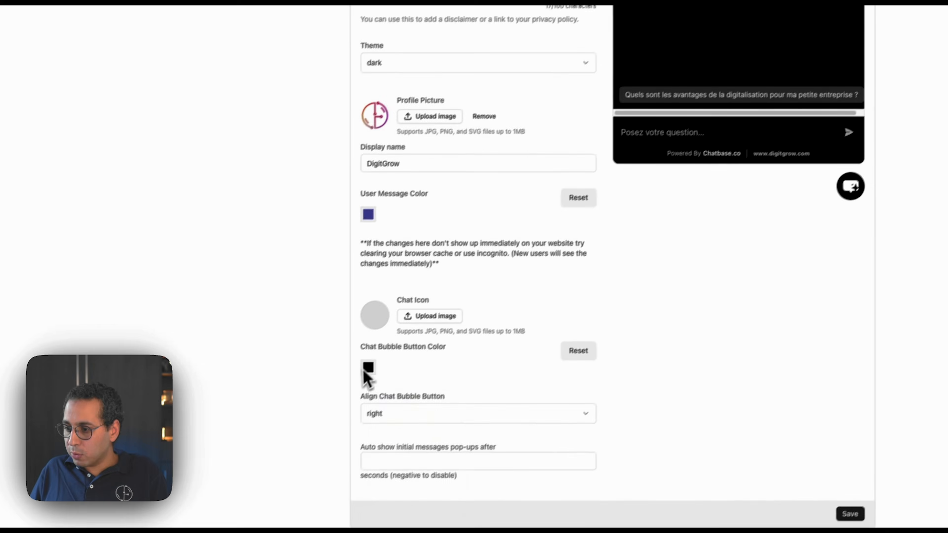
click(181, 527)
double_click(396, 472)
text(8263F2)
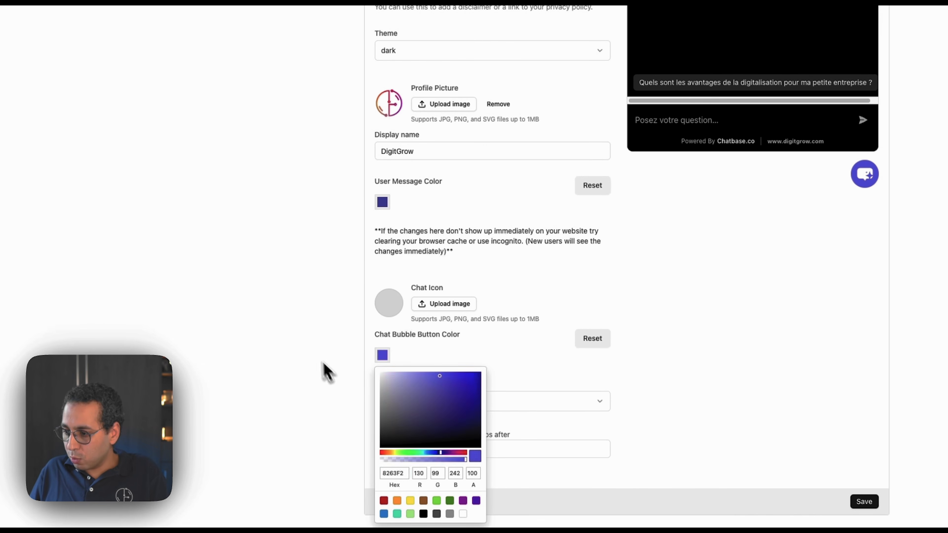
click(317, 355)
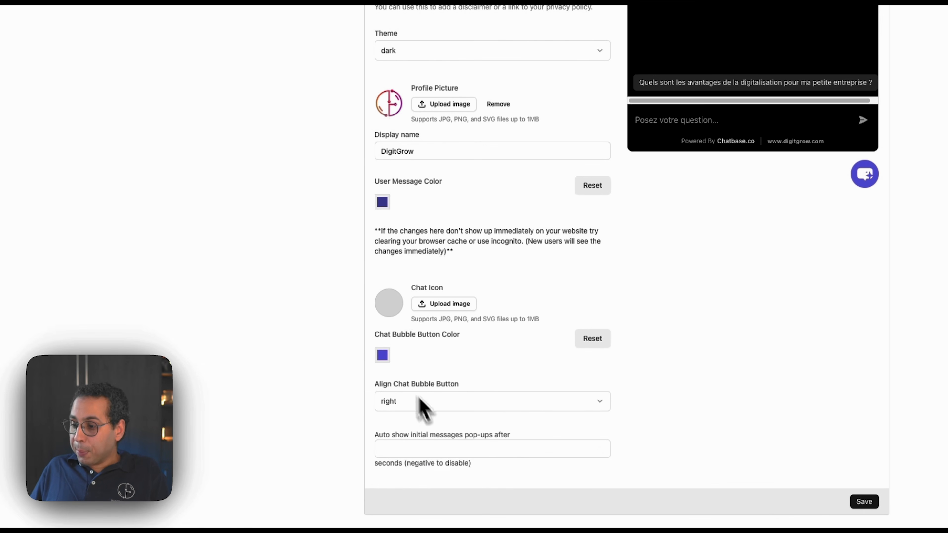
Check the chat bubble alignment option and set the initial messages to pop up automatically after 2 seconds.
drag(383, 387, 475, 384)
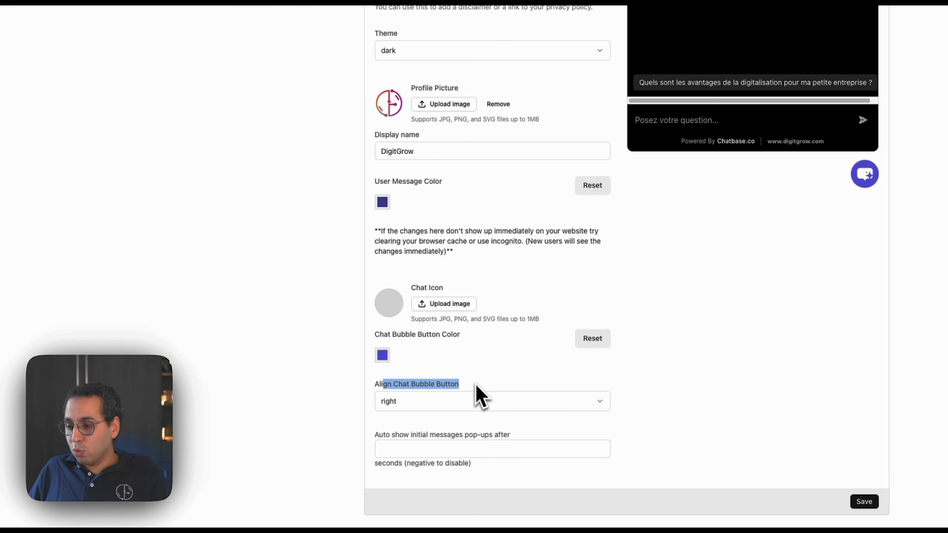
click(477, 382)
click(413, 445)
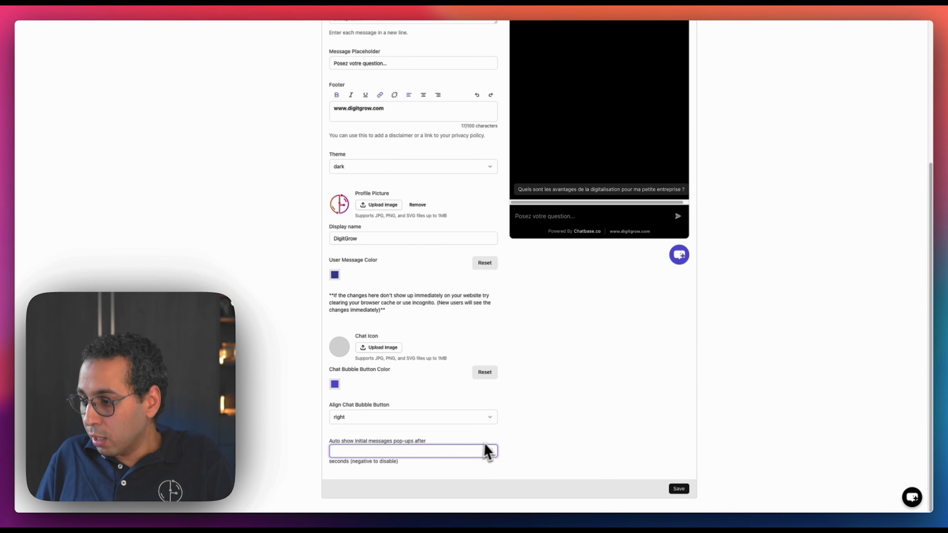
click(490, 450)
click(490, 449)
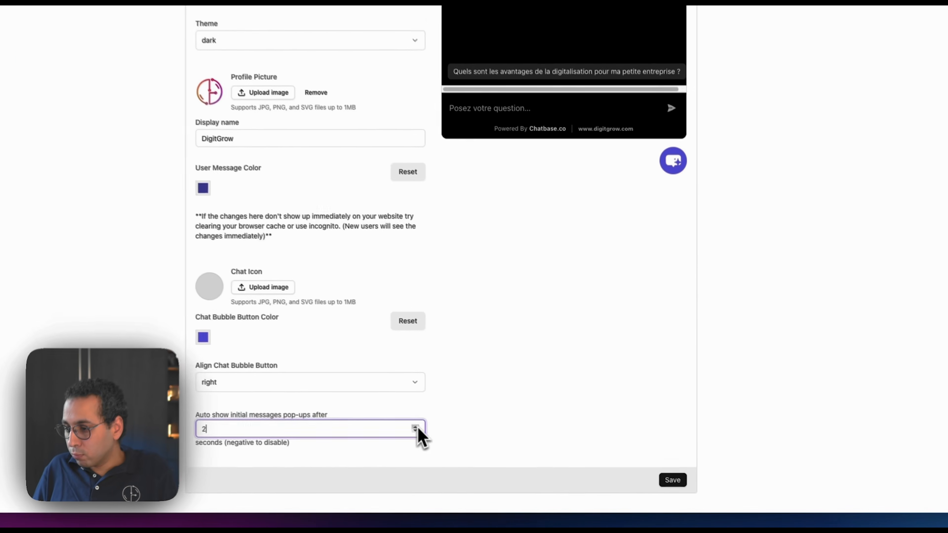
Save the chat interface settings and set the chatbot's visibility to public in the security settings.
click(471, 416)
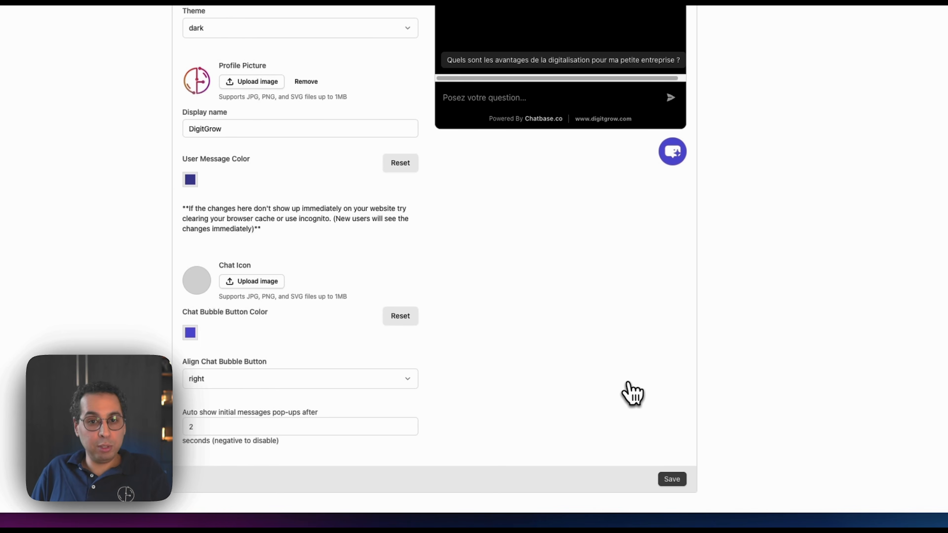
scroll(591, 372, up, 5)
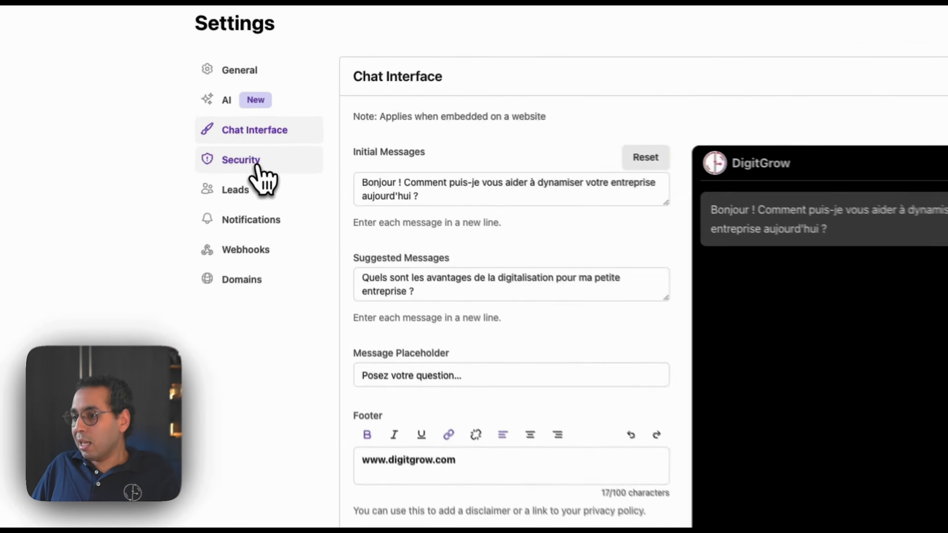
click(279, 153)
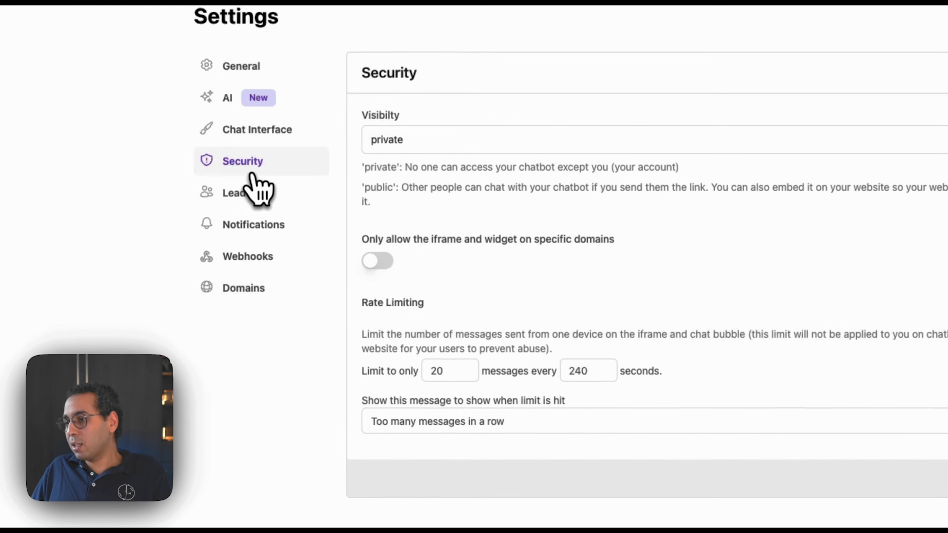
click(440, 151)
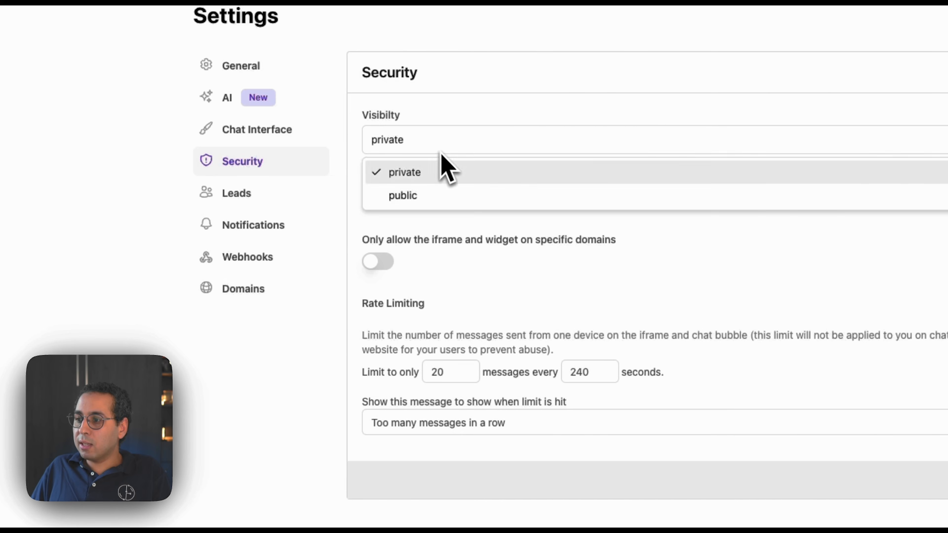
click(439, 192)
click(449, 199)
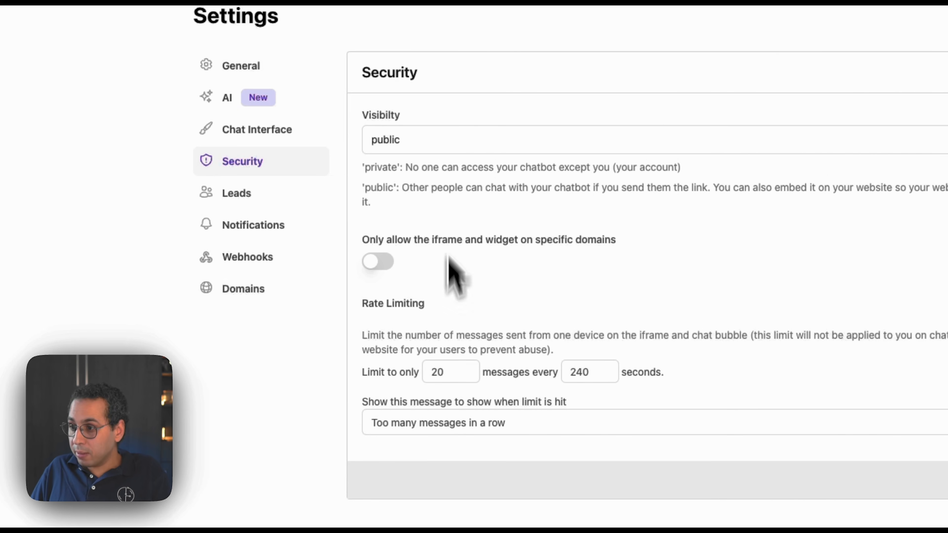
Set the security rate limit to only 10 messages per device within the existing time window.
drag(447, 373, 405, 372)
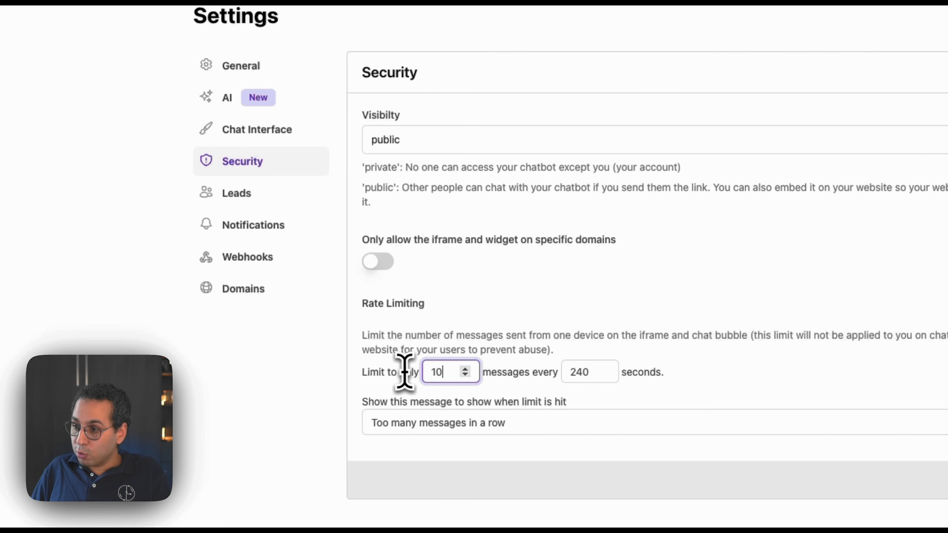
drag(361, 352, 366, 340)
click(417, 340)
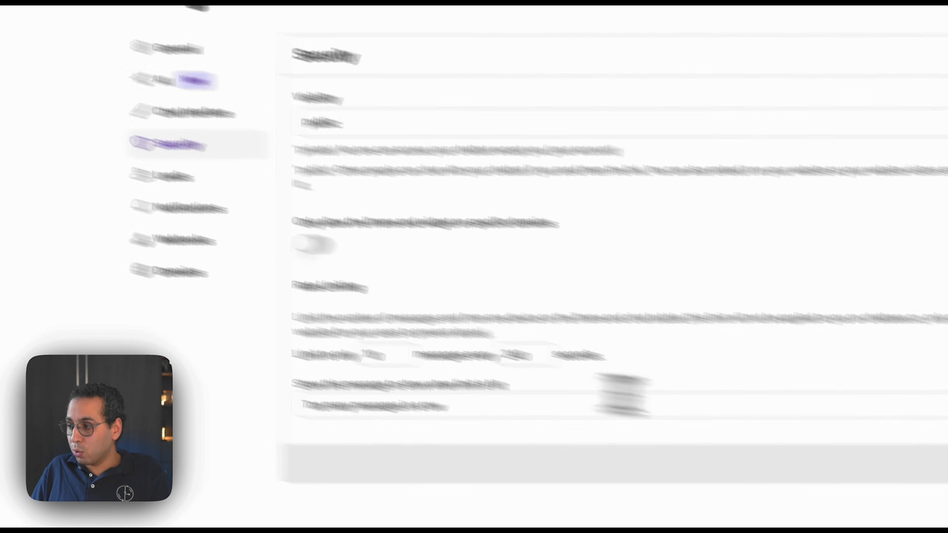
Review the leads, notifications and general settings of the chatbot.
click(224, 183)
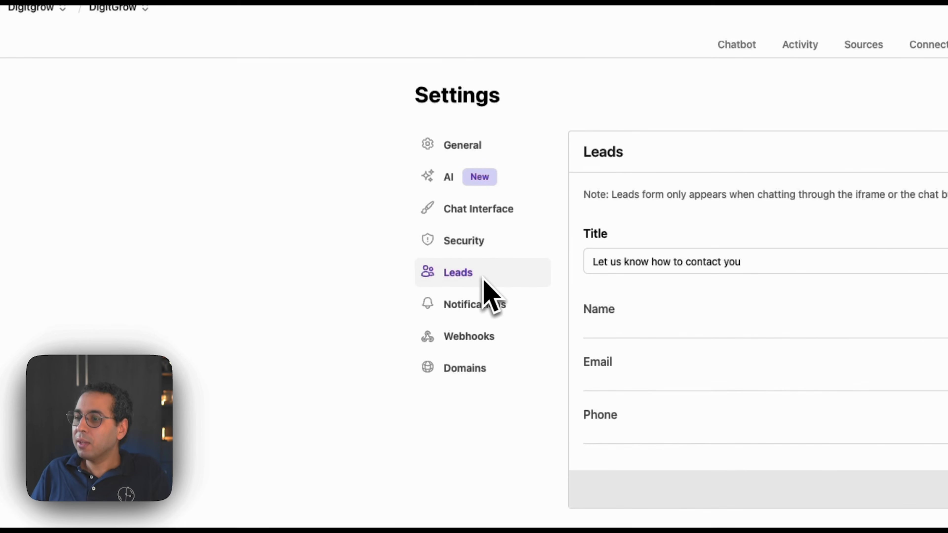
click(473, 305)
click(462, 145)
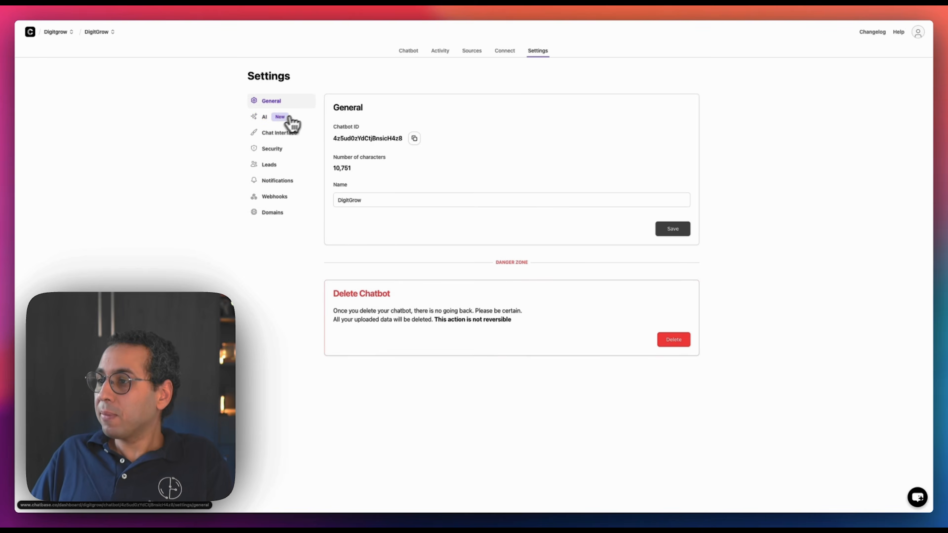
Examine the iframe embed code and the available integrations in the chatbot's connection options.
click(505, 51)
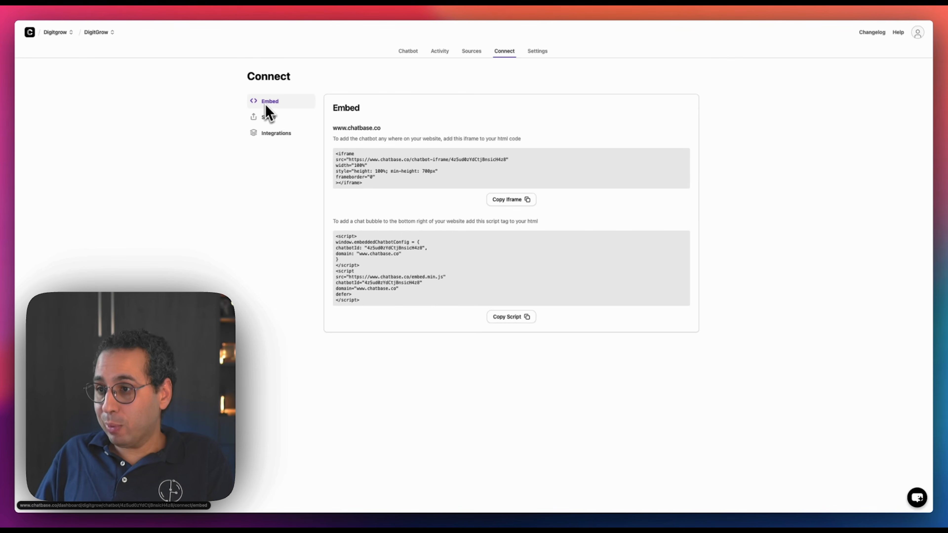
scroll(346, 157, left, 1)
drag(336, 155, 400, 184)
click(369, 173)
click(399, 183)
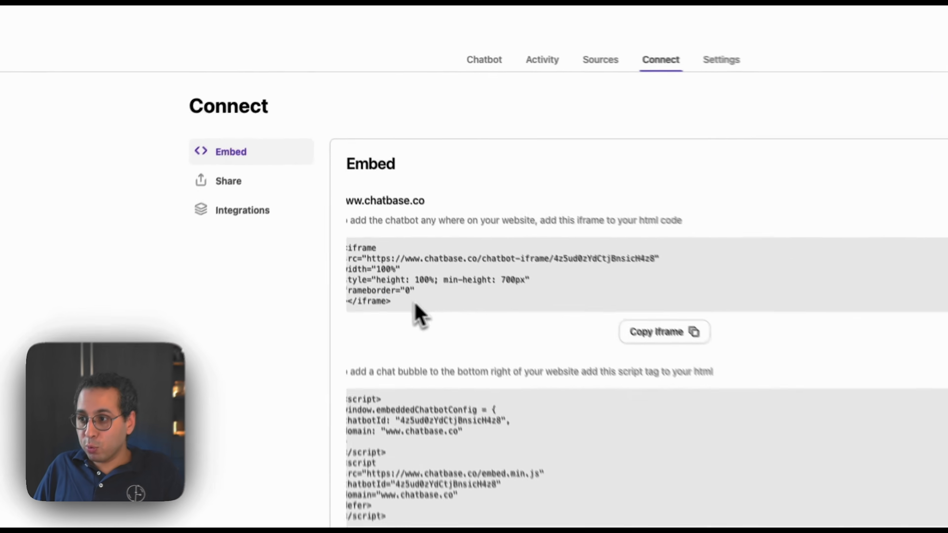
drag(369, 183, 375, 180)
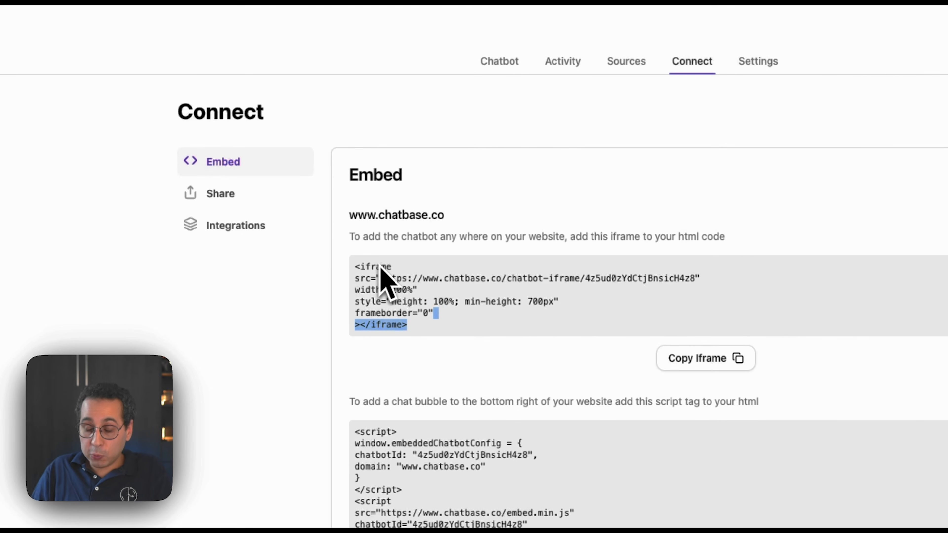
click(266, 226)
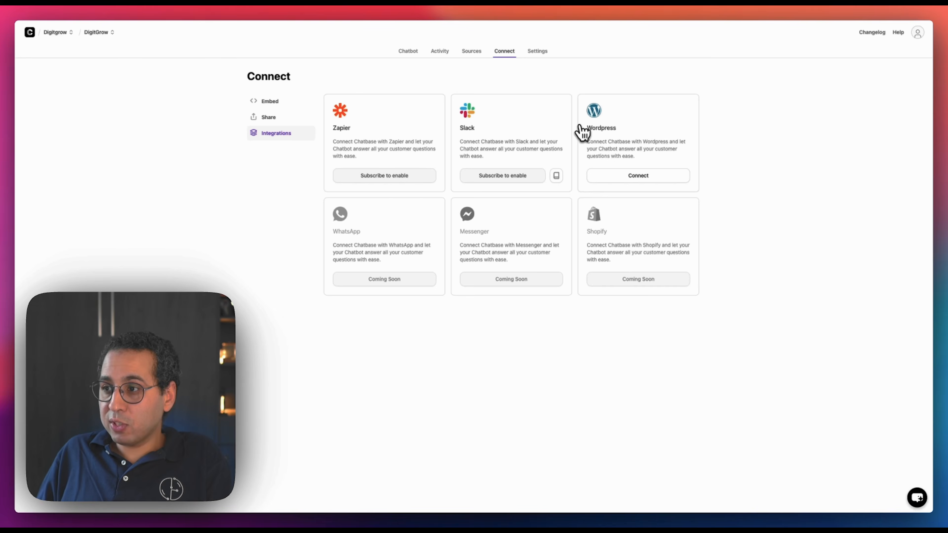
Copy the chatbot ID from the DigitGrow chatbot's overview.
click(407, 51)
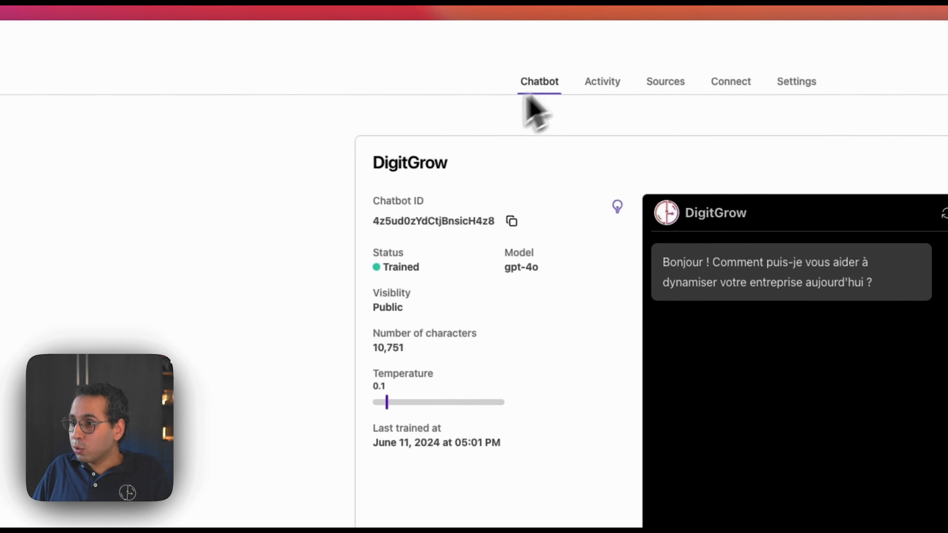
drag(374, 205, 438, 206)
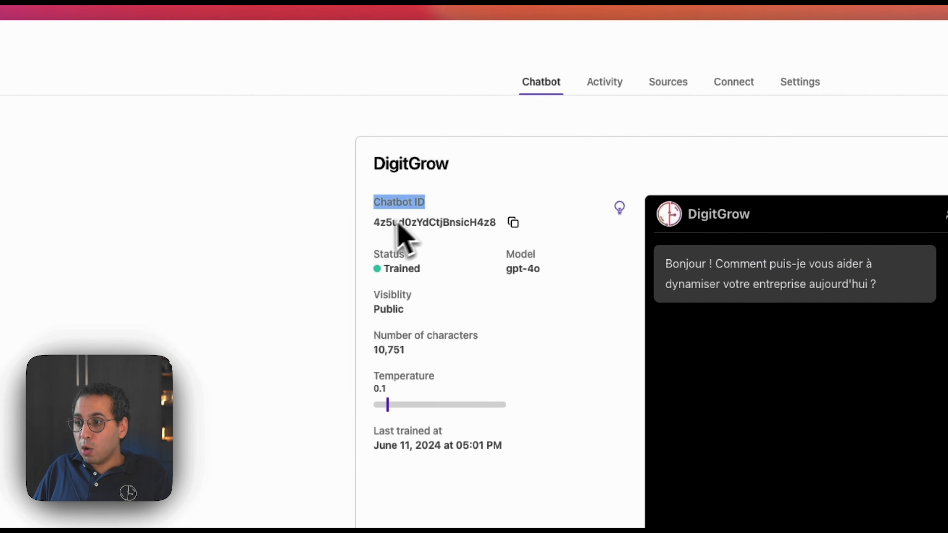
drag(381, 204, 418, 204)
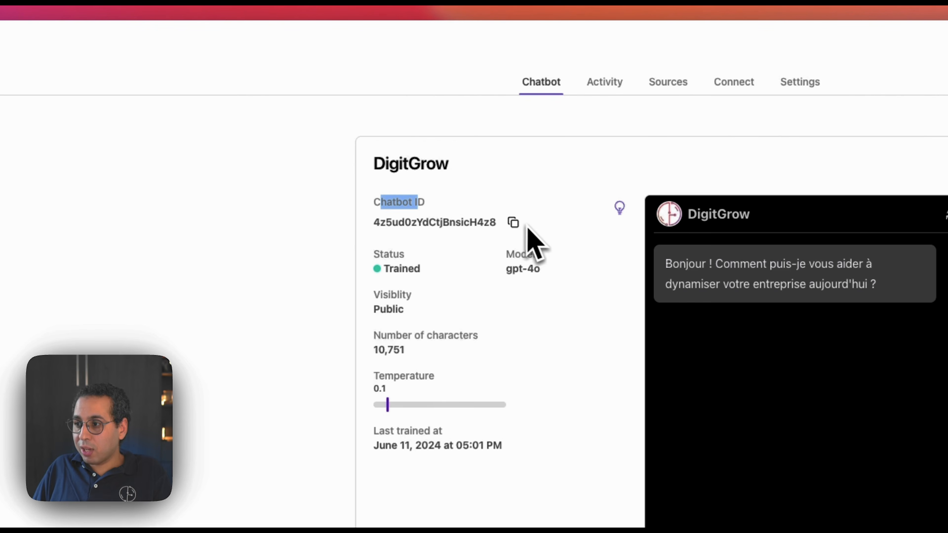
click(514, 222)
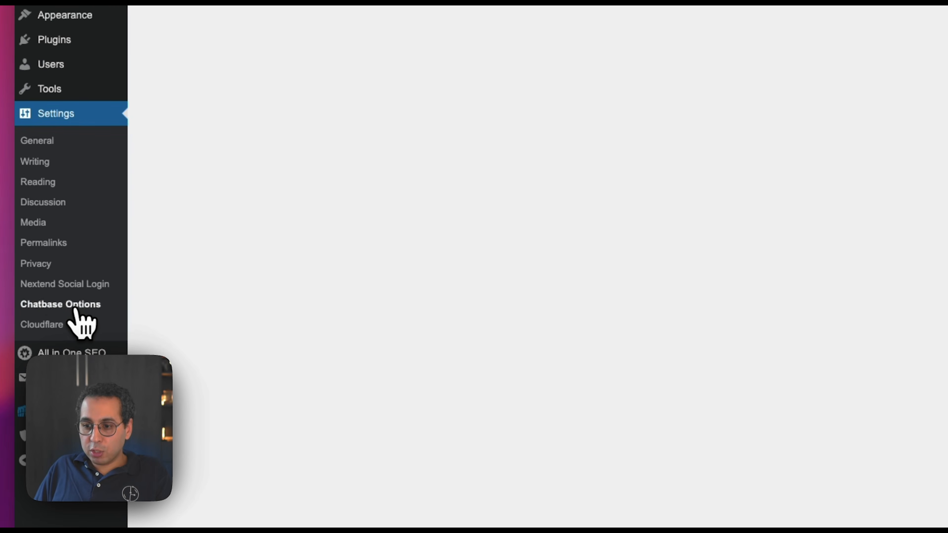
Switch to WordPress, paste the copied chatbot ID into the Chatbase plugin settings and save the changes.
double_click(541, 132)
key(ctrl+v)
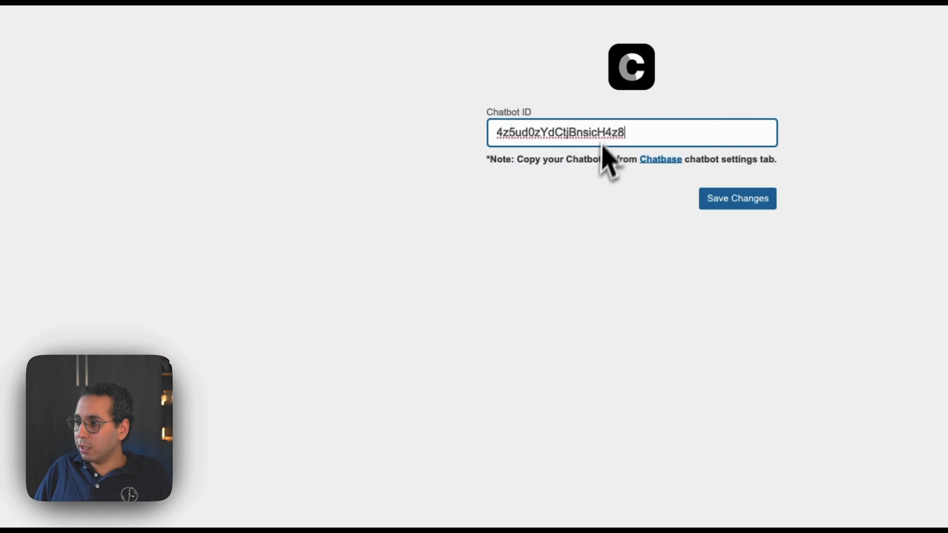
click(551, 240)
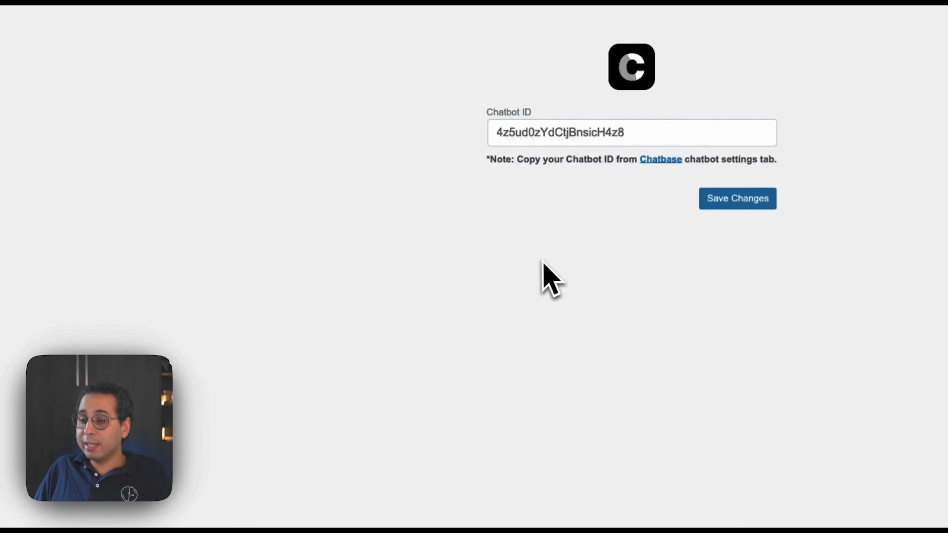
click(754, 202)
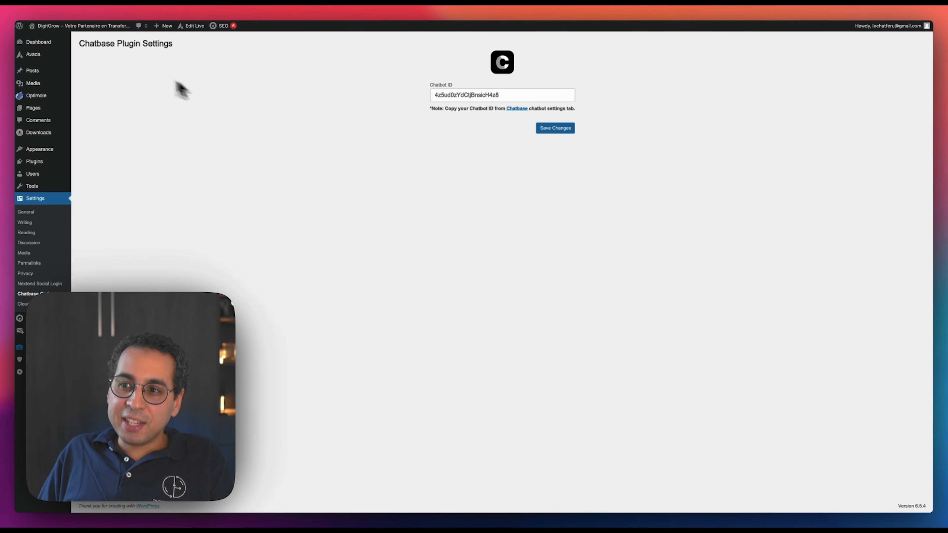
Visit the live DigitGrow site from the WordPress admin and check the chat bubble across the homepage.
mouse_move(82, 31)
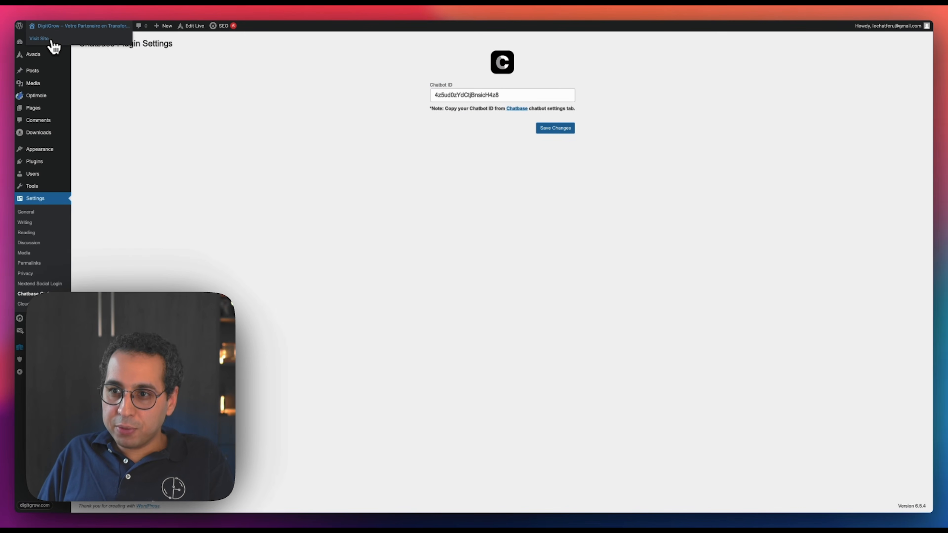
click(52, 39)
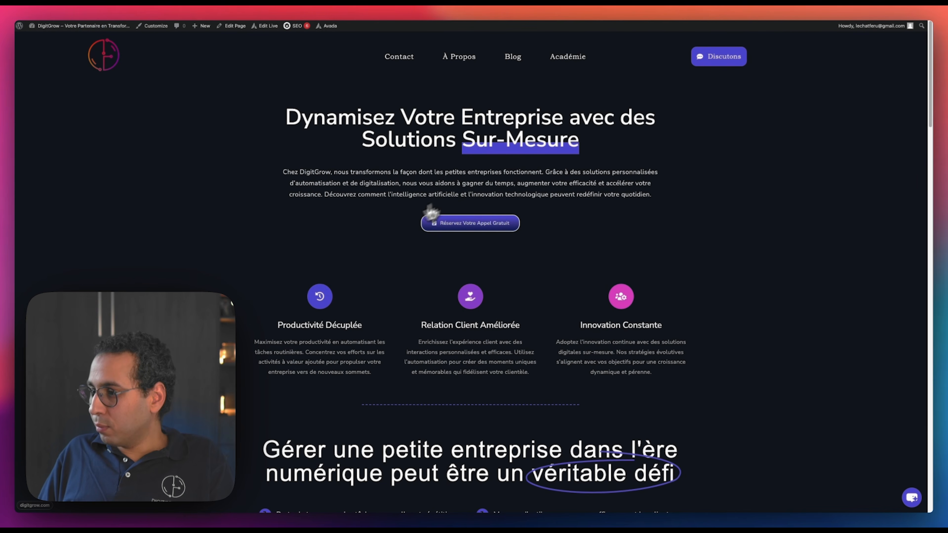
scroll(453, 239, down, 10)
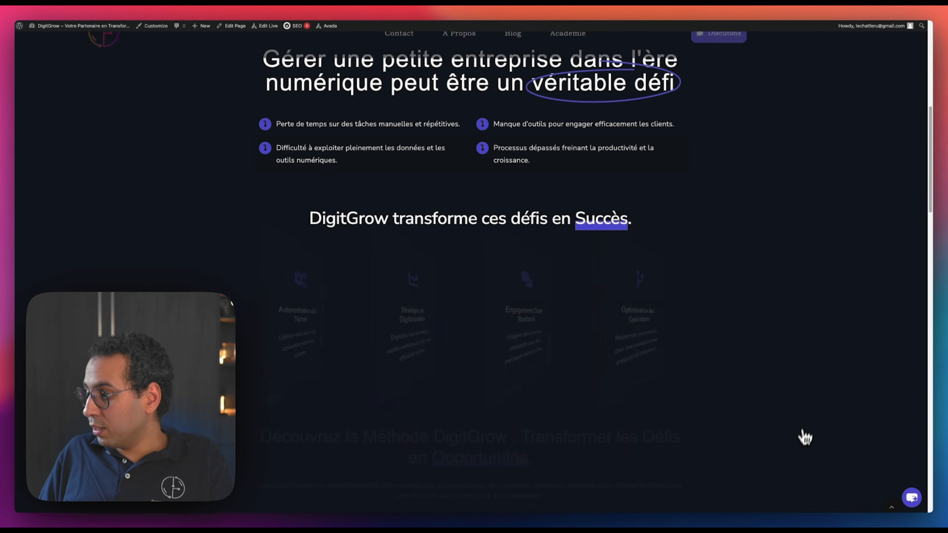
scroll(806, 434, down, 4)
scroll(641, 412, up, 14)
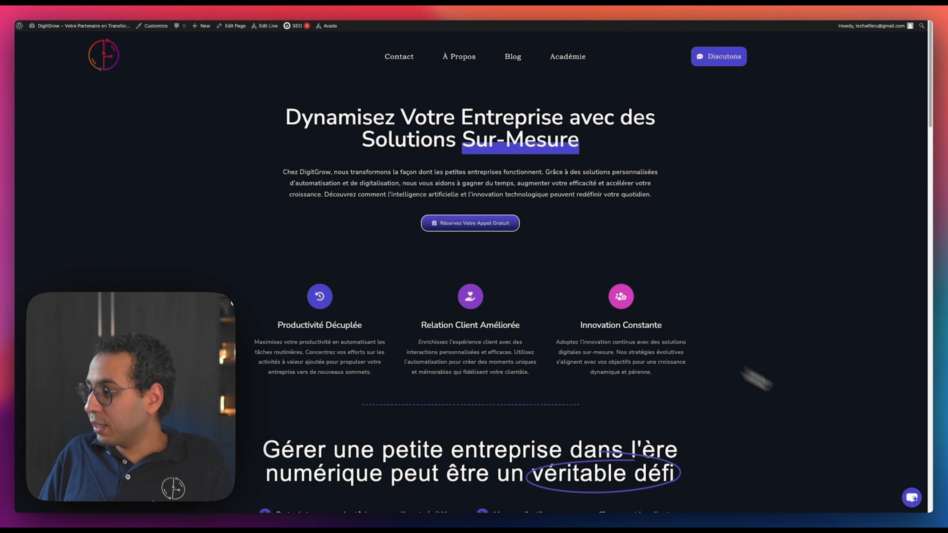
Open the site's chat widget and send the suggested question about the advantages of digitalisation for a small business.
click(911, 498)
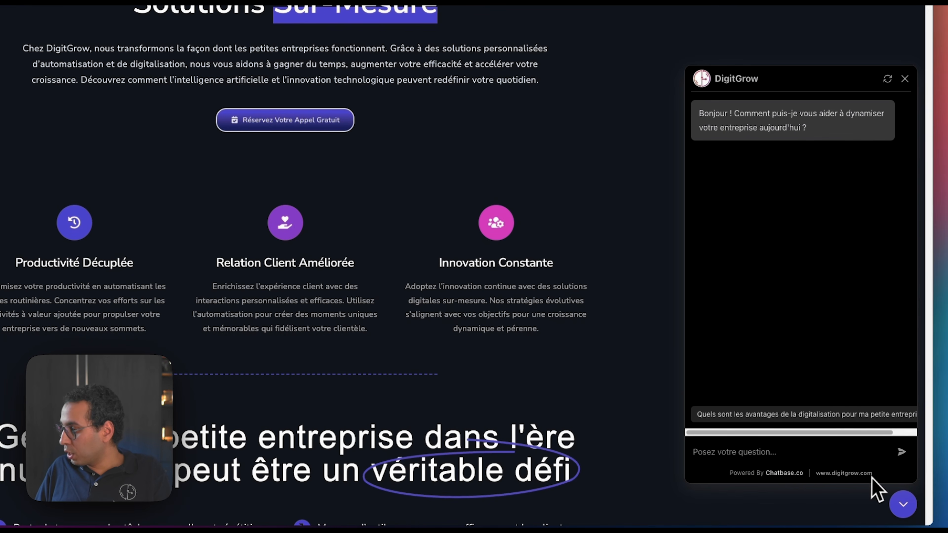
click(728, 452)
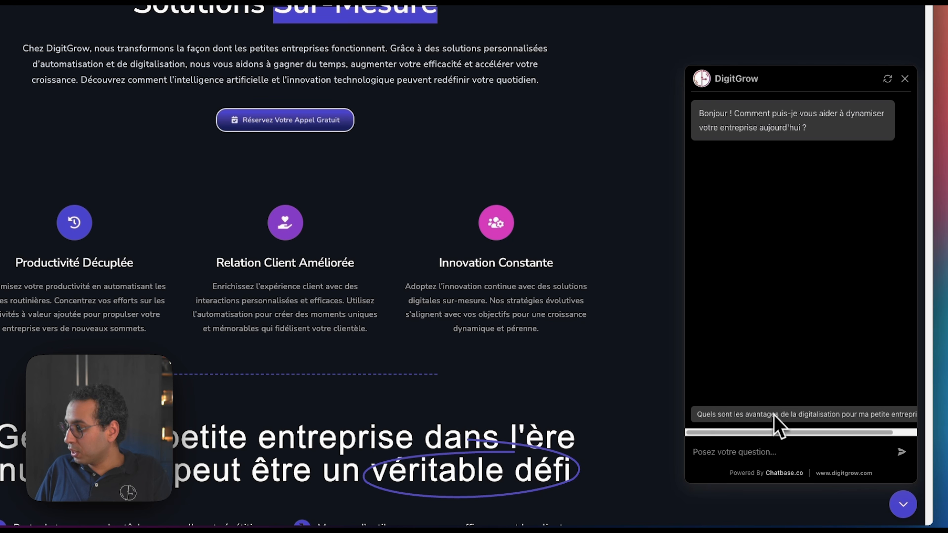
click(746, 415)
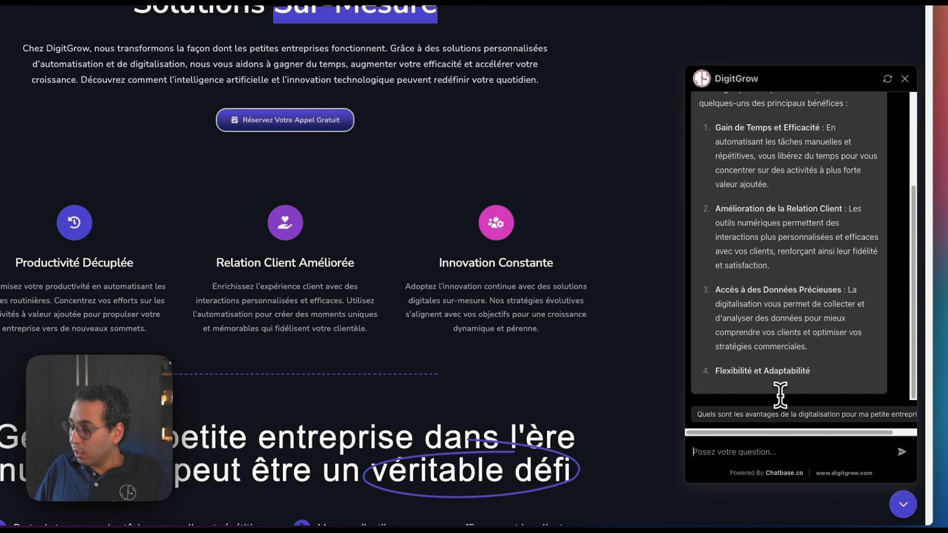
Ask the chatbot "Comment je peux vous contactez ?" and examine the call-booking link in its reply.
text(Comm)
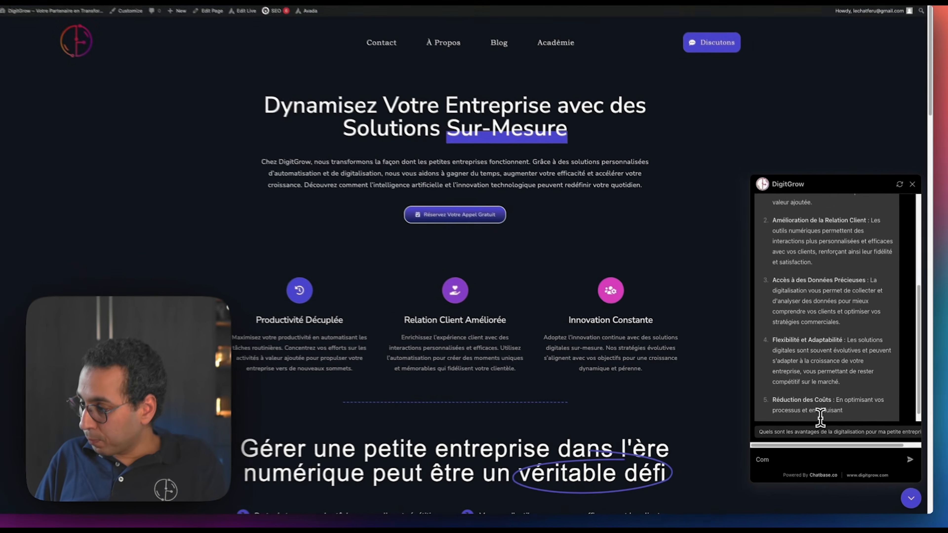
text(ent je peux conta)
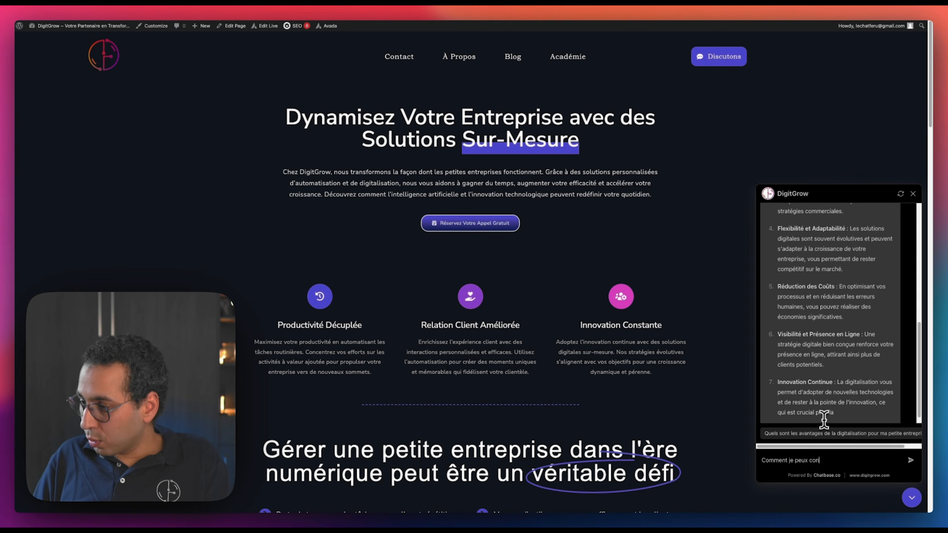
key(BackSpace)
key(BackSpace)
key(BackSpace)
key(BackSpace)
key(BackSpace)
text(vous cont)
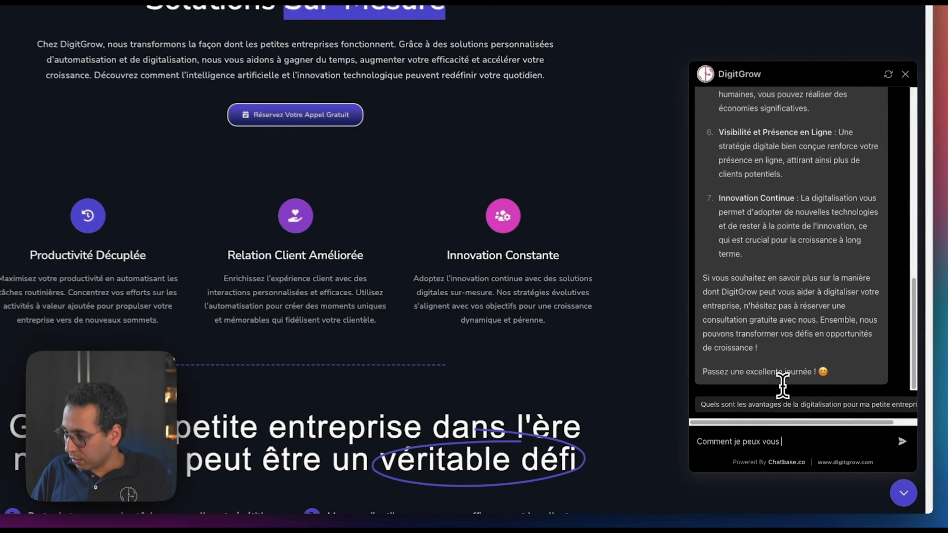
text(actez)
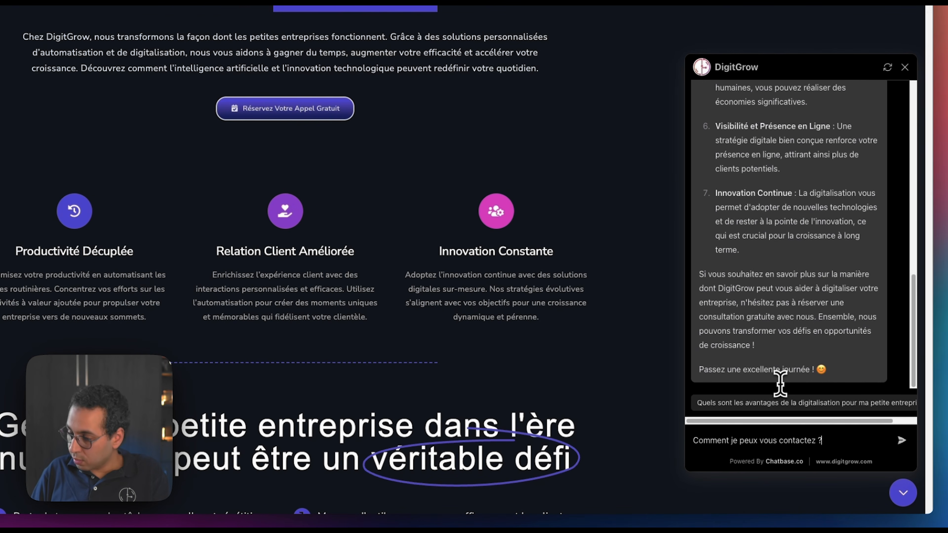
text( ?)
key(Return)
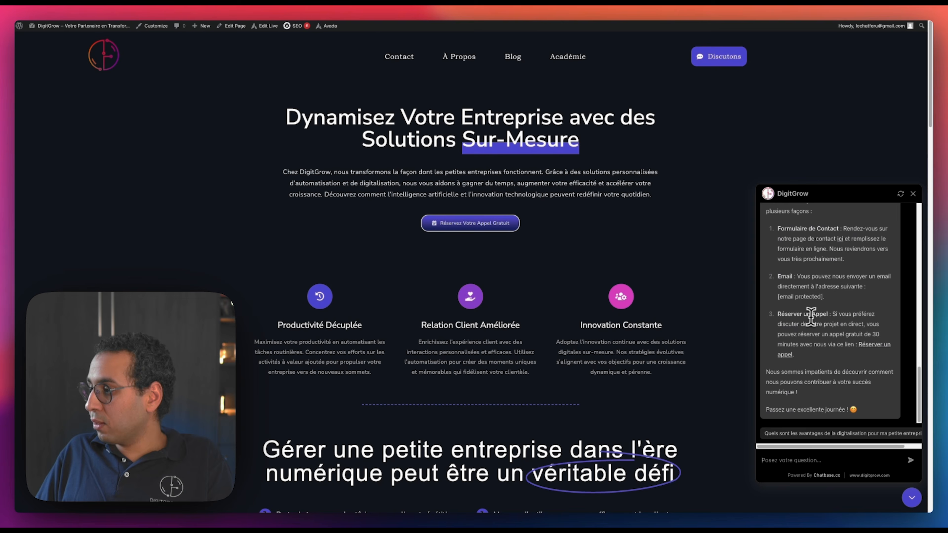
drag(856, 345, 866, 354)
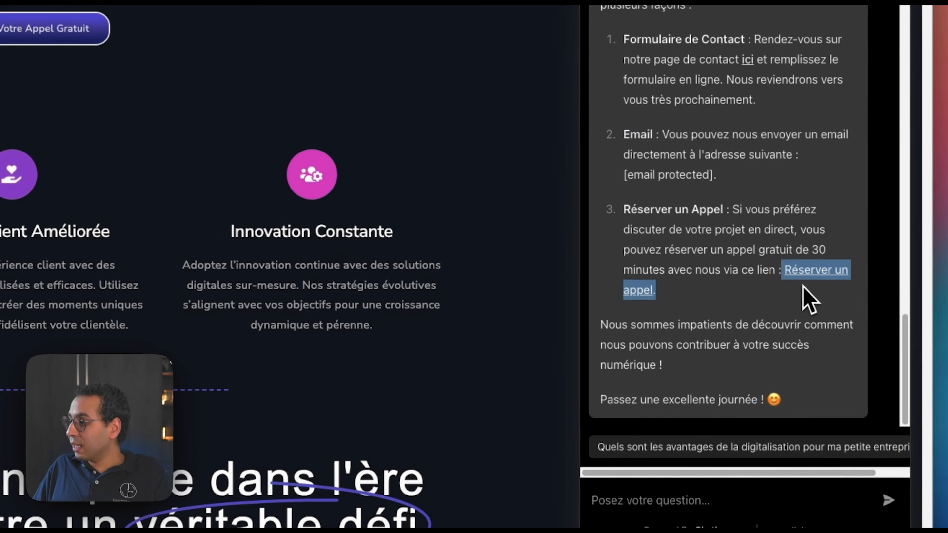
click(738, 265)
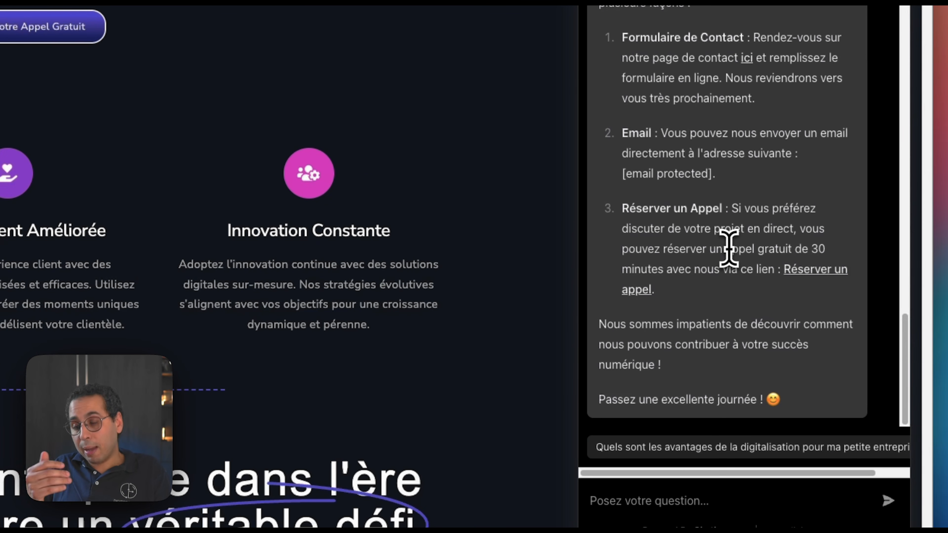